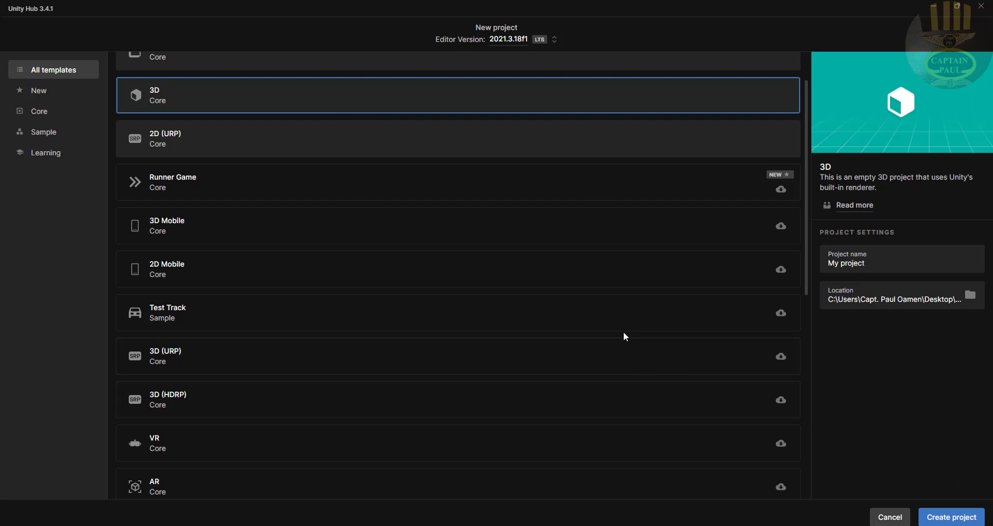
# Step: Pick the Third Person template, name the project ThirdPerson, and create it
pyautogui.scroll(-3, 610, 337)
pyautogui.scroll(-2, 603, 336)
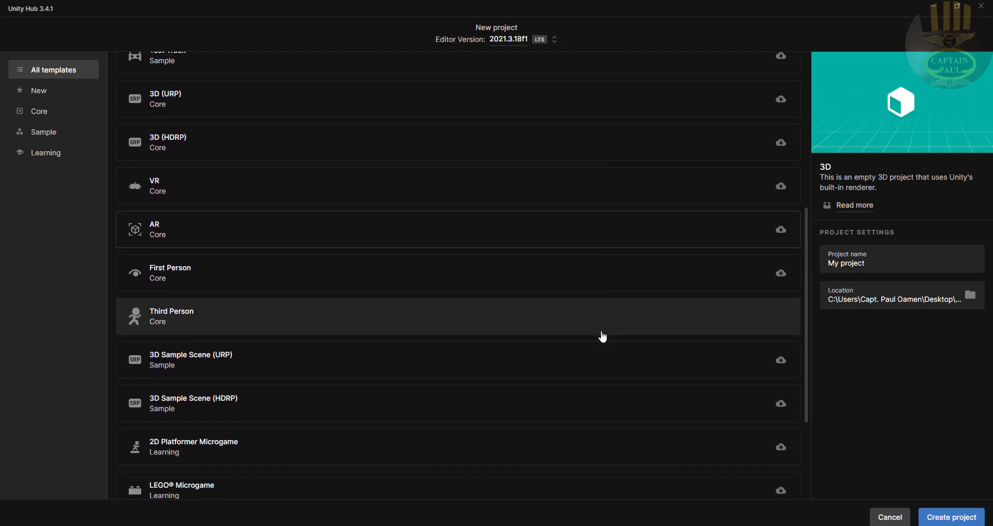
pyautogui.click(434, 321)
pyautogui.tripleClick(874, 266)
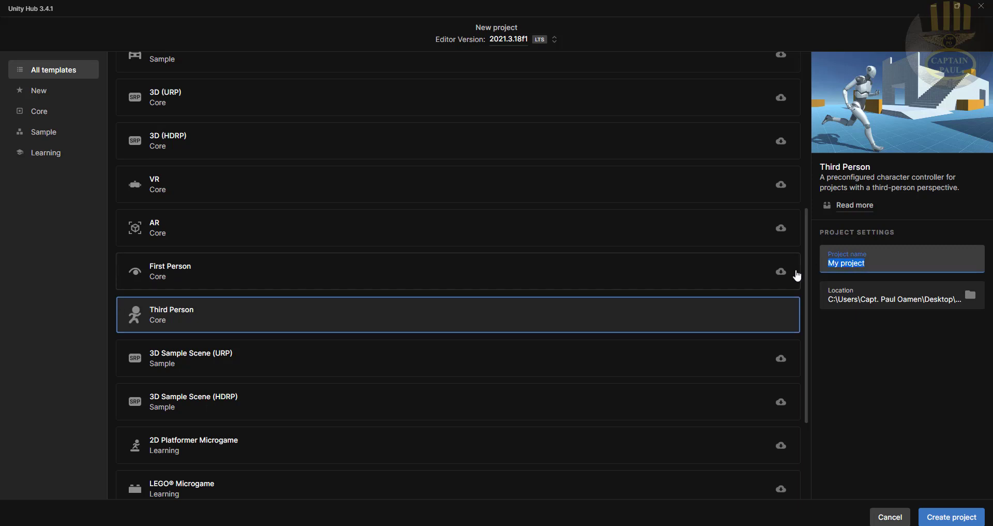
pyautogui.write('ThirdPerson')
pyautogui.click(937, 517)
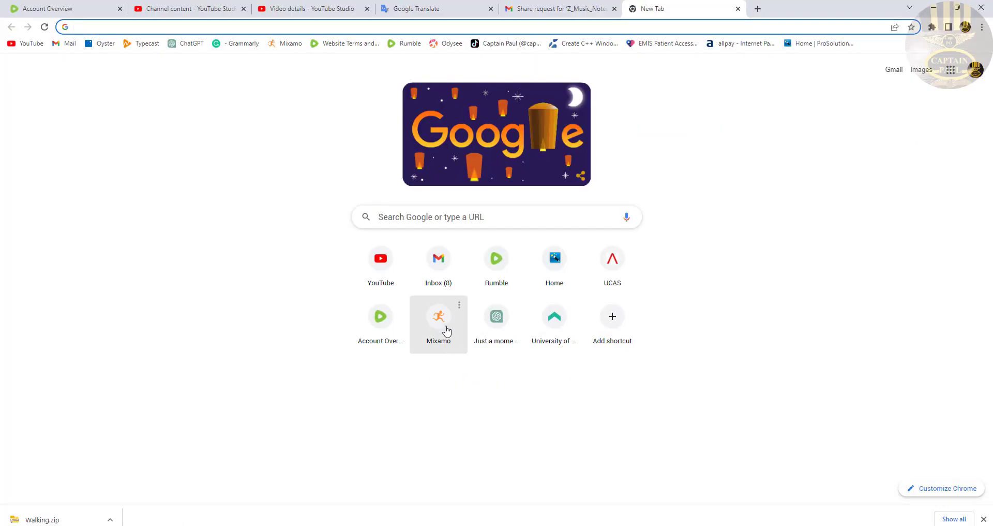
# Step: Search Mixamo animations for 'walking' and apply the Walking clip to The Boss
pyautogui.click(446, 329)
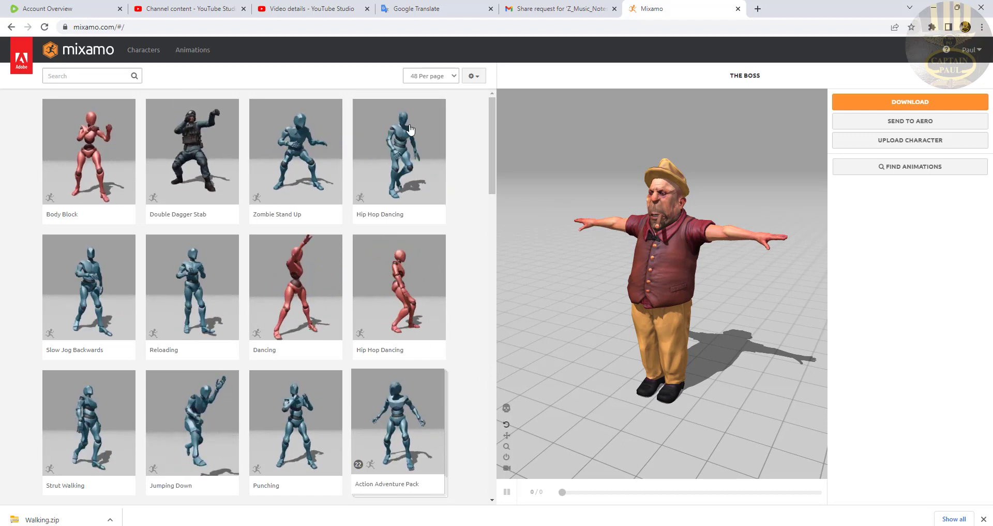
pyautogui.click(198, 52)
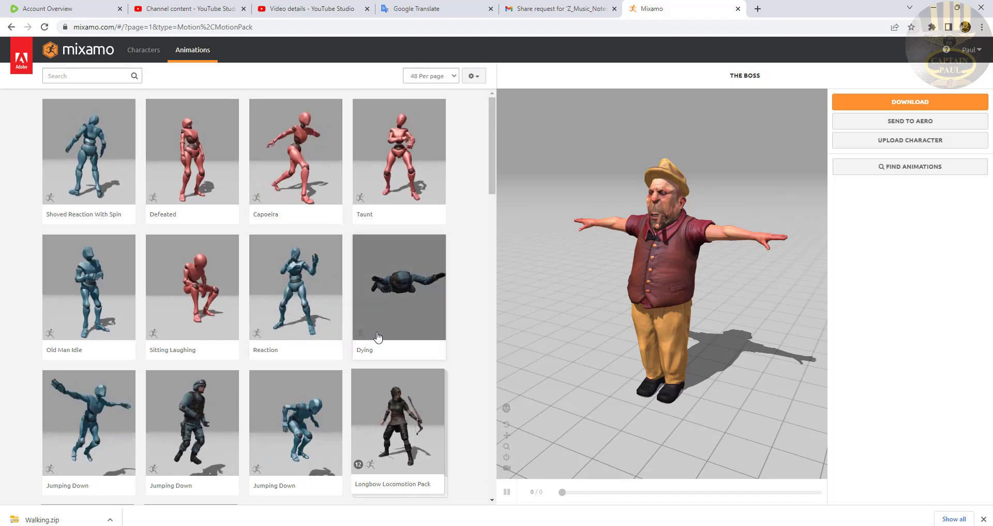
pyautogui.click(83, 78)
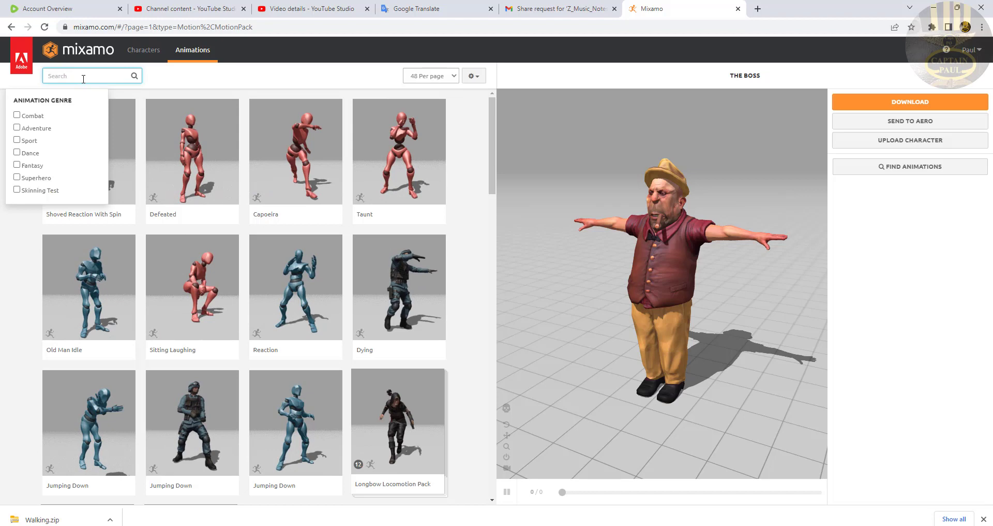
pyautogui.write('walking')
pyautogui.press('Return')
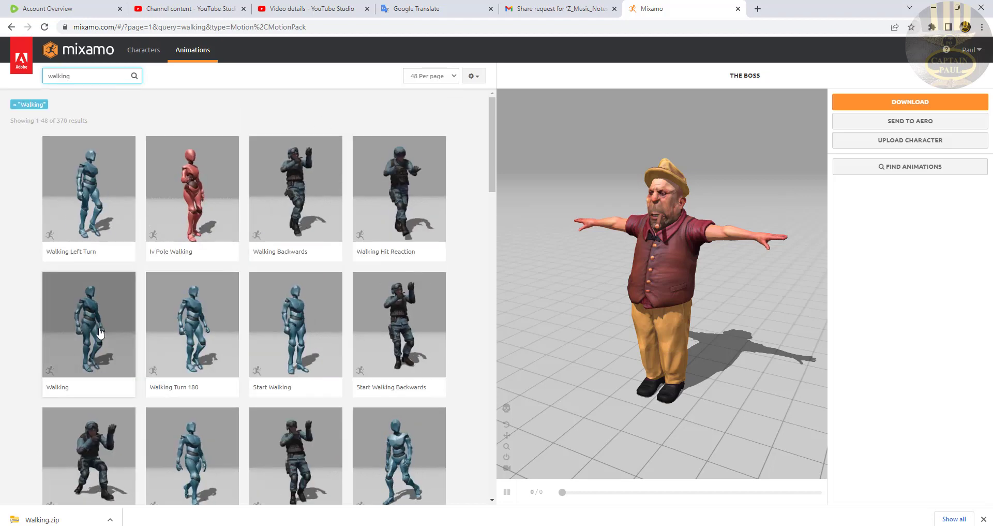
pyautogui.click(101, 333)
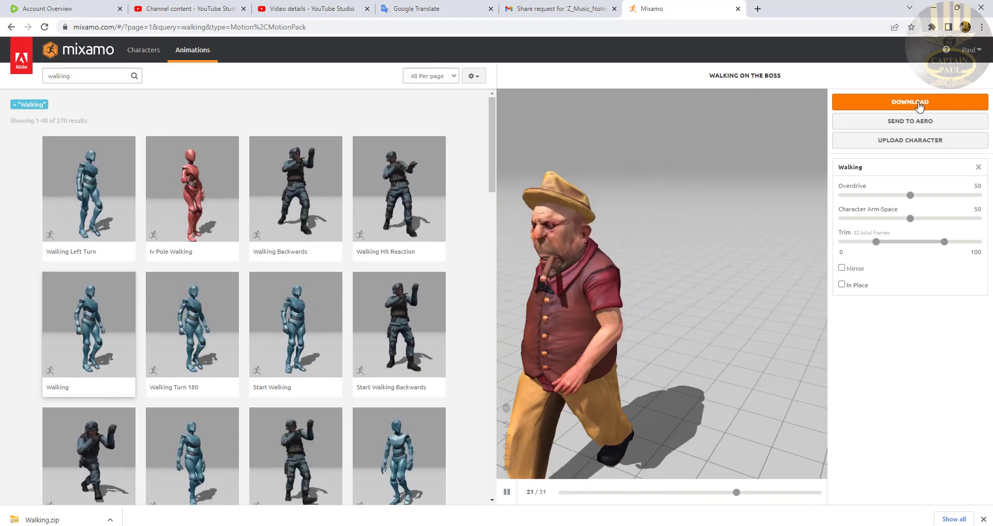
# Step: Download the Walking animation in Collada (.dae) format with skin
pyautogui.click(919, 107)
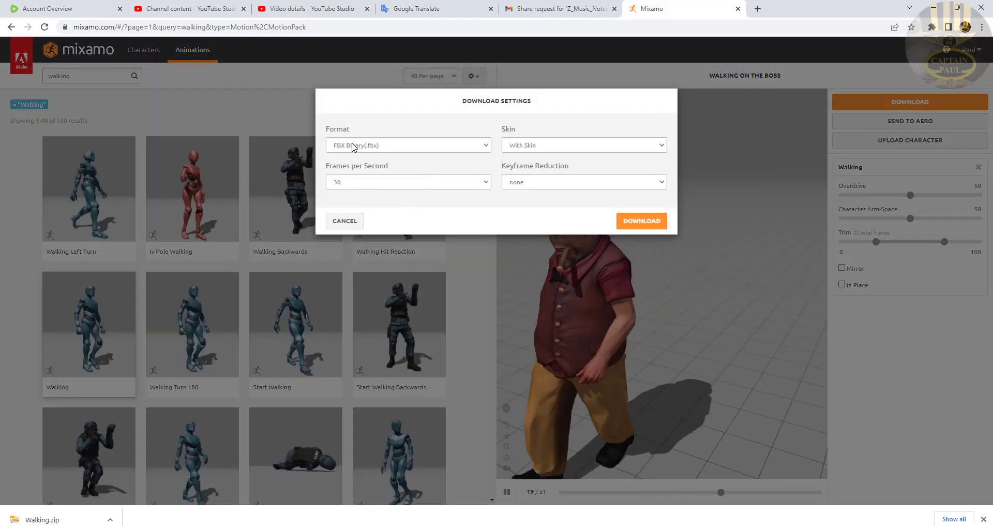
pyautogui.click(487, 145)
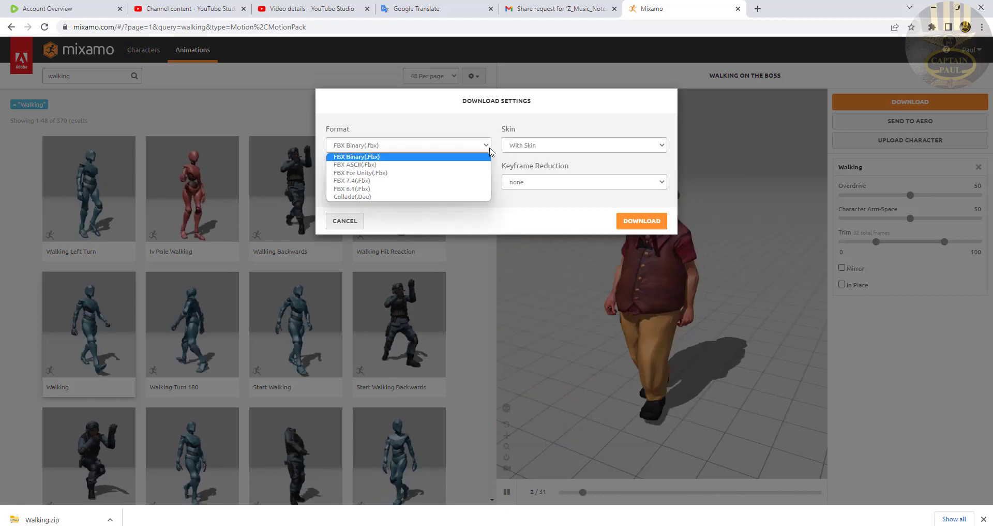
pyautogui.click(372, 197)
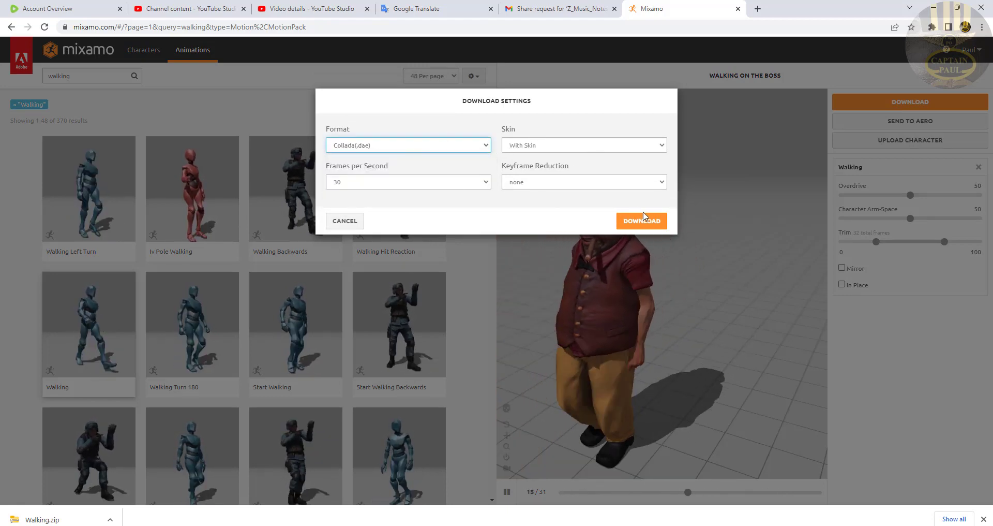
pyautogui.click(644, 217)
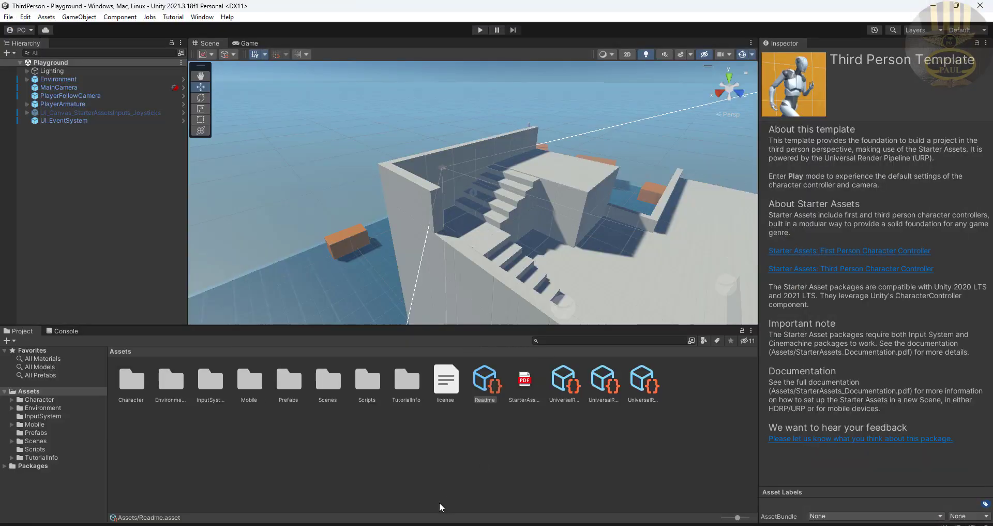
# Step: Drag the Walking folder from File Explorer's Downloads into the Unity Assets panel
pyautogui.press('super+e')
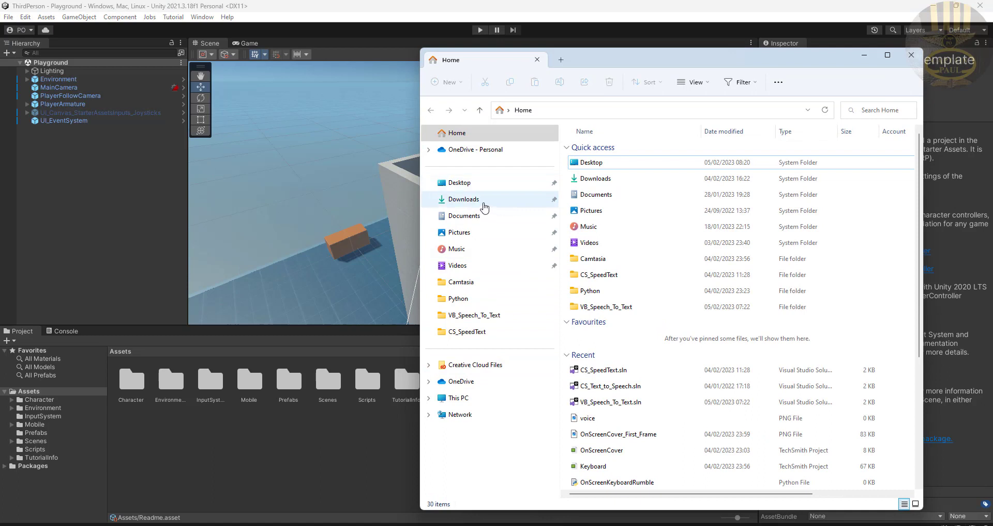
pyautogui.click(482, 203)
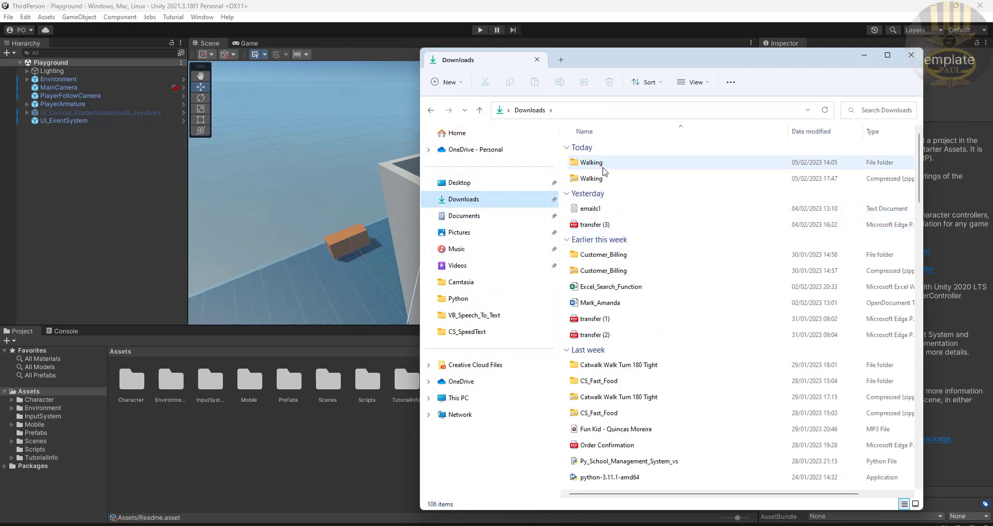
pyautogui.click(599, 180)
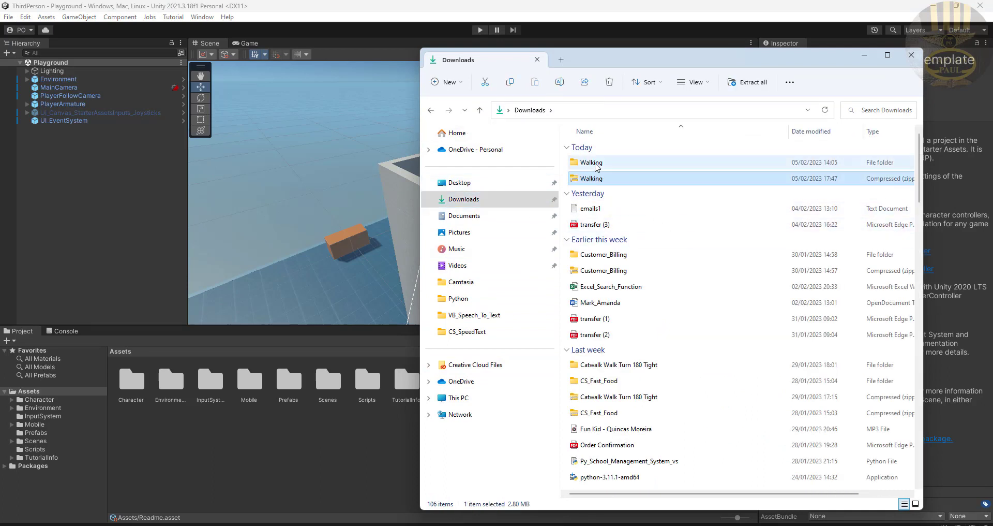
pyautogui.moveTo(598, 164)
pyautogui.mouseDown()
pyautogui.moveTo(332, 479)
pyautogui.moveTo(332, 471)
pyautogui.mouseUp()
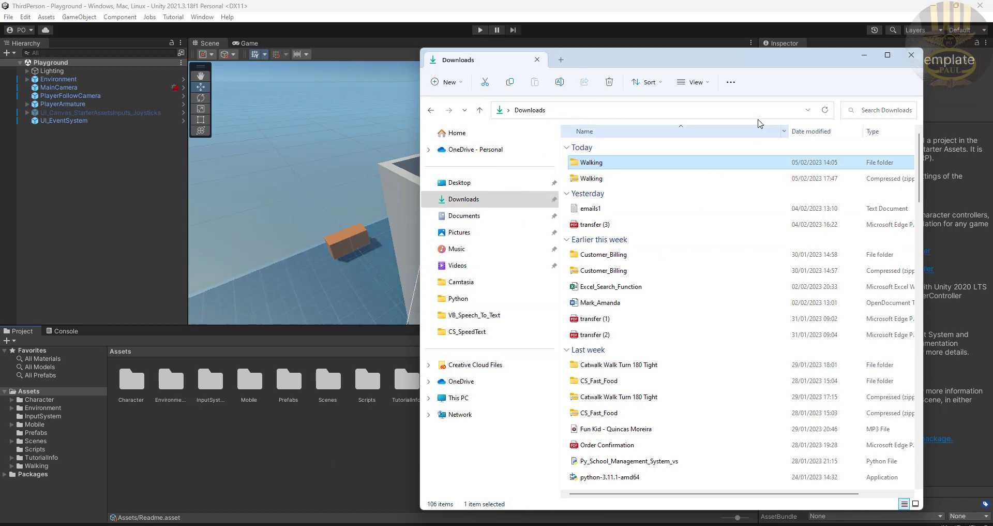
# Step: Open the imported Walking folder and frame PlayerArmature in the scene
pyautogui.click(865, 57)
pyautogui.click(445, 460)
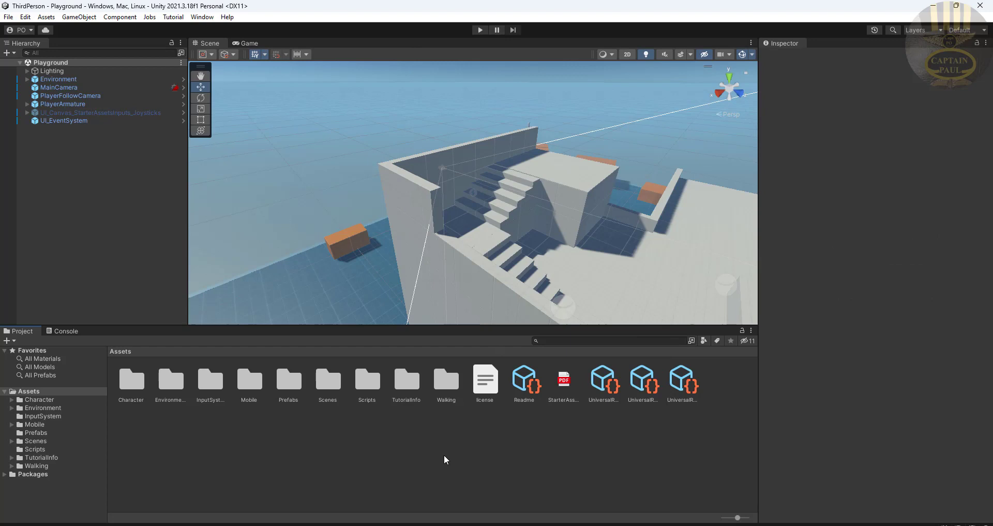
pyautogui.click(445, 389)
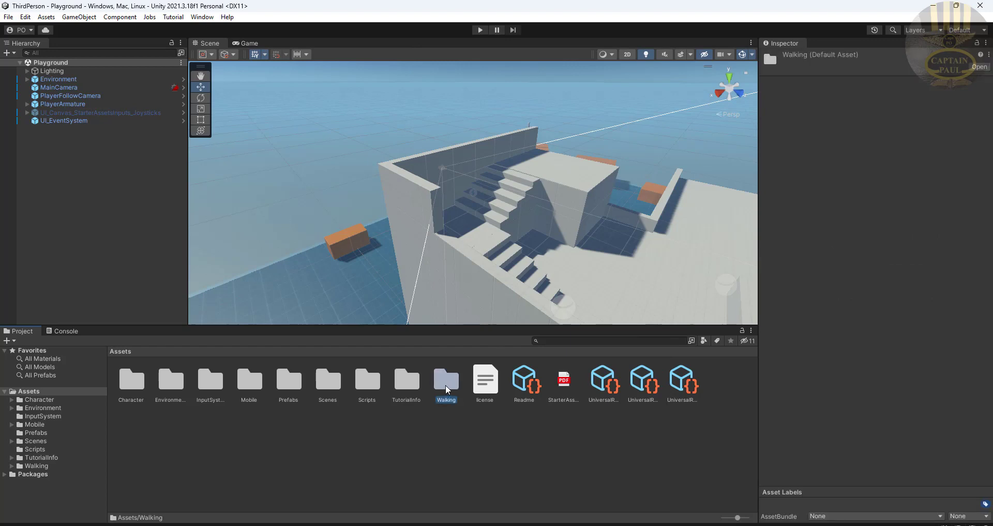
pyautogui.doubleClick(446, 385)
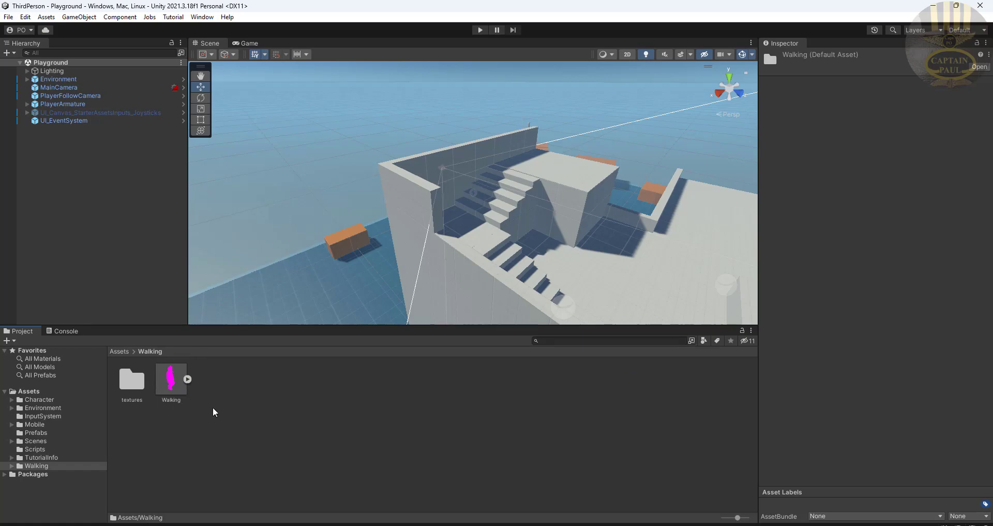
pyautogui.click(68, 105)
pyautogui.doubleClick(67, 104)
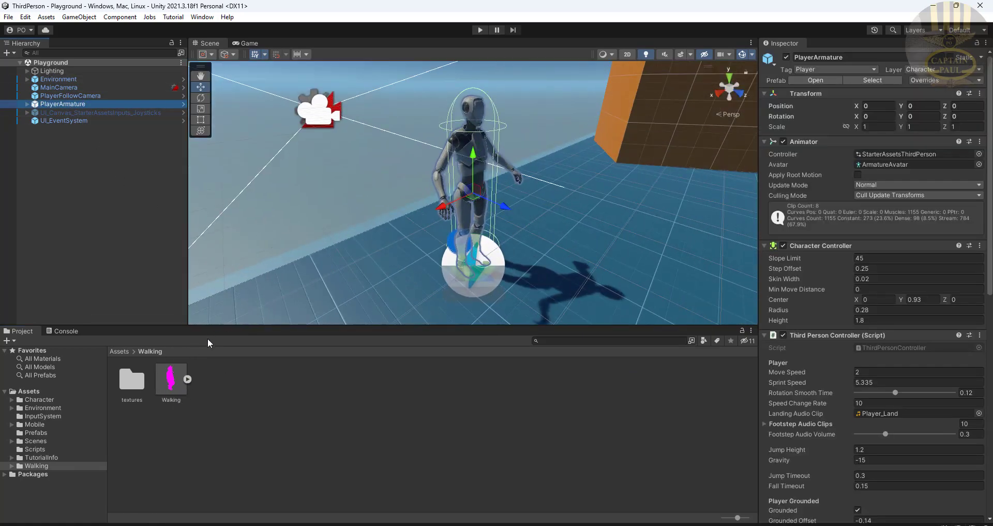
# Step: Set the Walking model's rig Animation Type to Humanoid
pyautogui.click(172, 384)
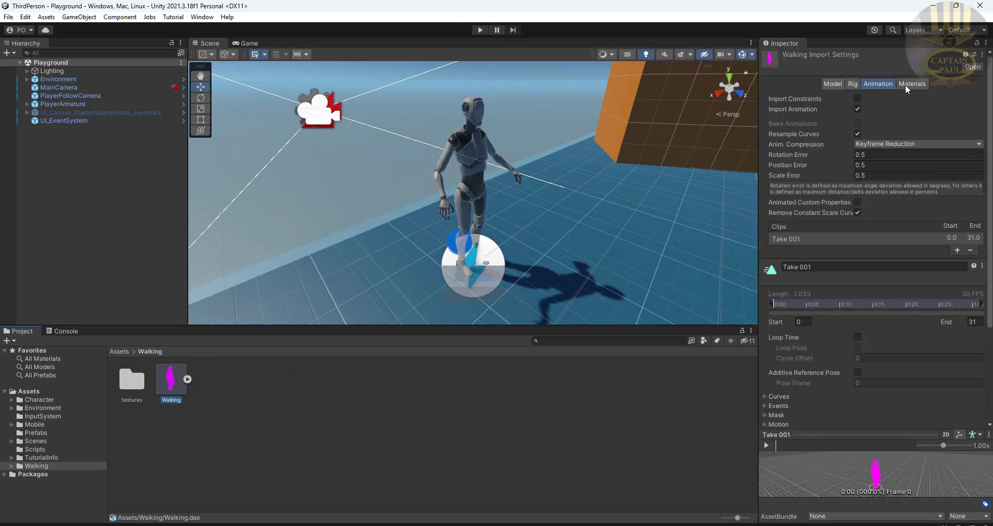
pyautogui.click(854, 87)
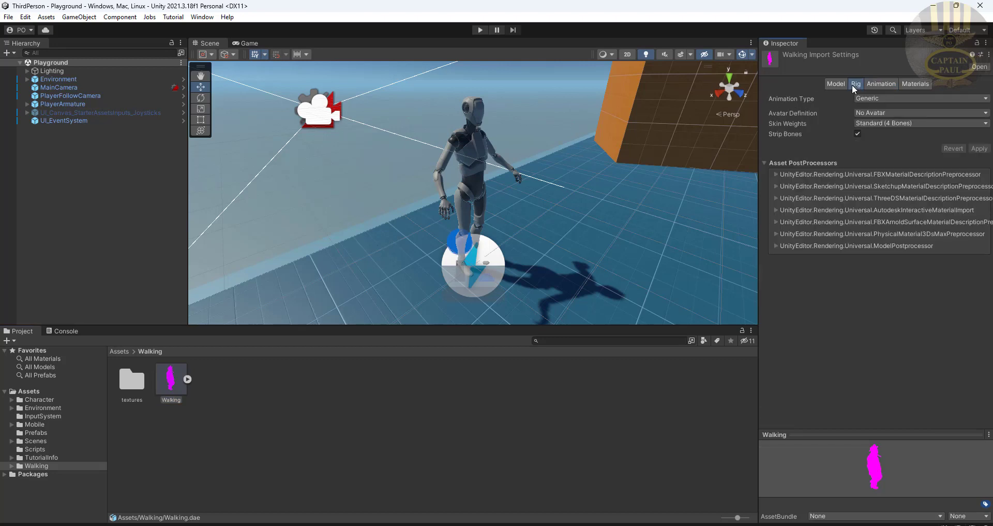
pyautogui.click(985, 102)
pyautogui.click(895, 148)
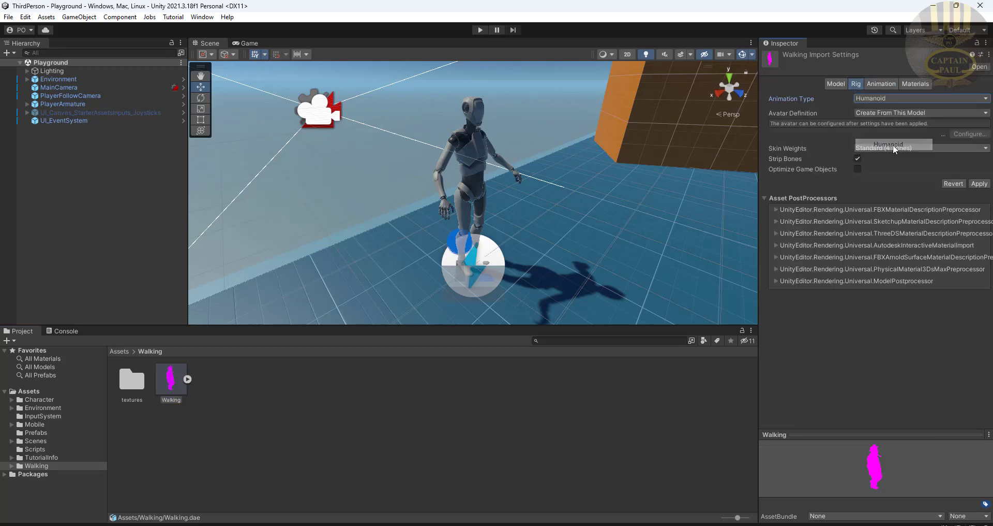
# Step: Enable Loop Time on the Walking model's Take 001 clip
pyautogui.click(881, 86)
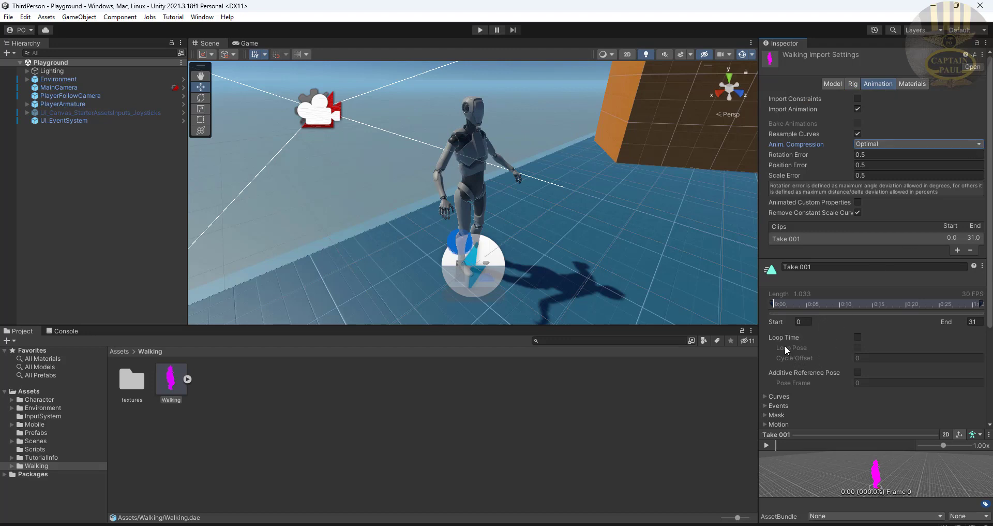
pyautogui.click(858, 337)
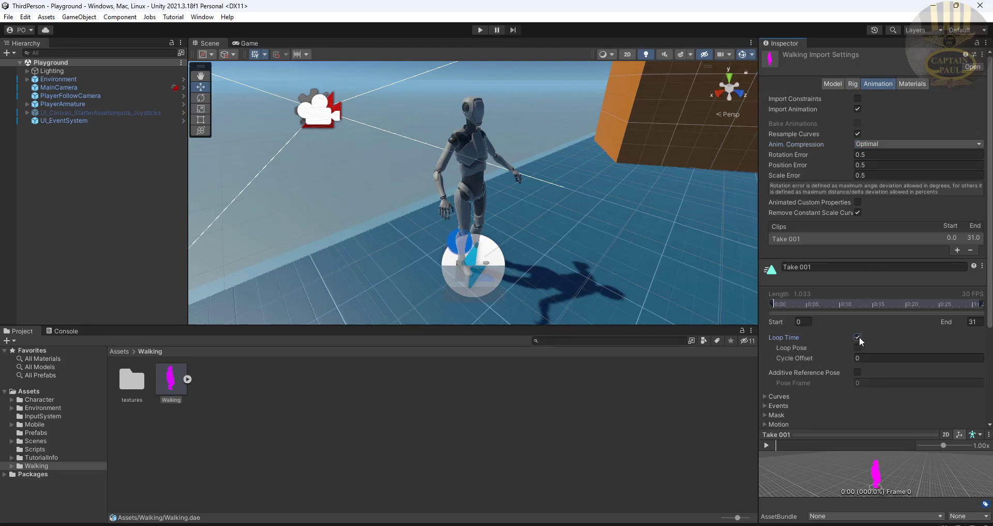
pyautogui.scroll(-4, 910, 410)
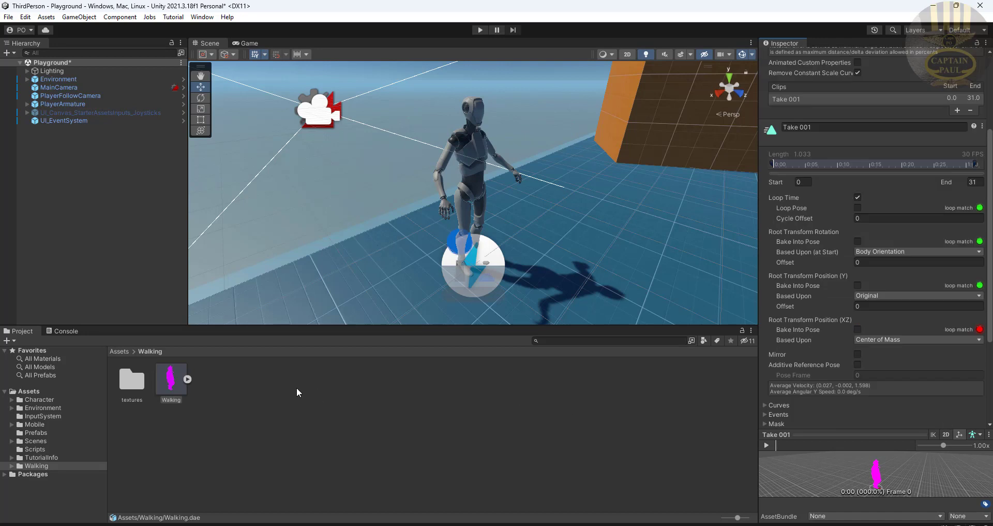
# Step: Place the Walking model in the scene and scale it to 0.01 on X, Y and Z
pyautogui.moveTo(179, 392)
pyautogui.mouseDown()
pyautogui.moveTo(320, 310)
pyautogui.moveTo(406, 305)
pyautogui.mouseUp()
pyautogui.click(881, 127)
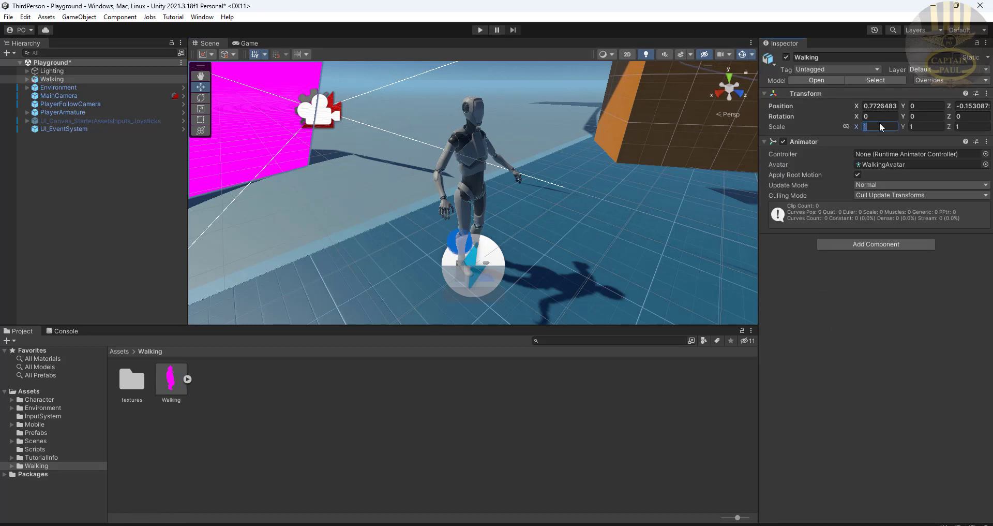
pyautogui.write('0')
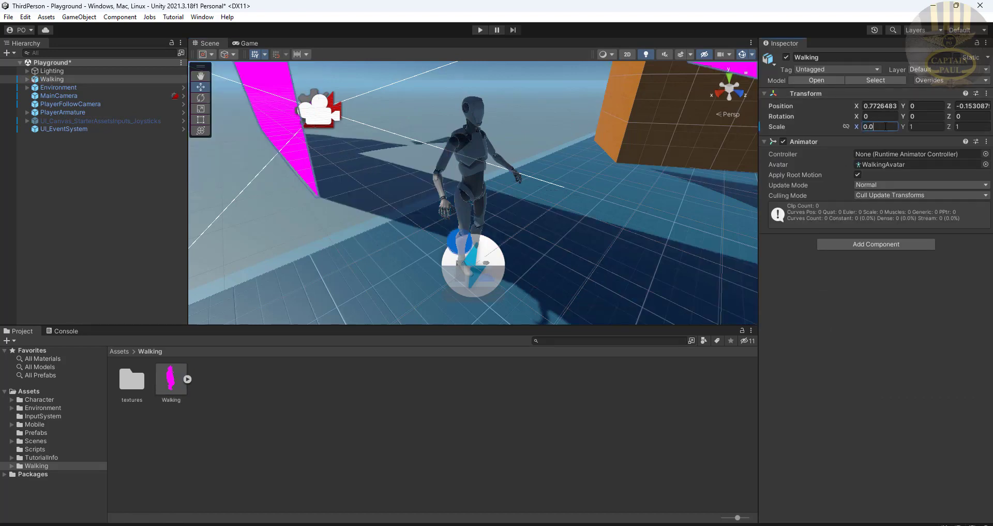
pyautogui.write('1')
pyautogui.press('Tab')
pyautogui.write('0')
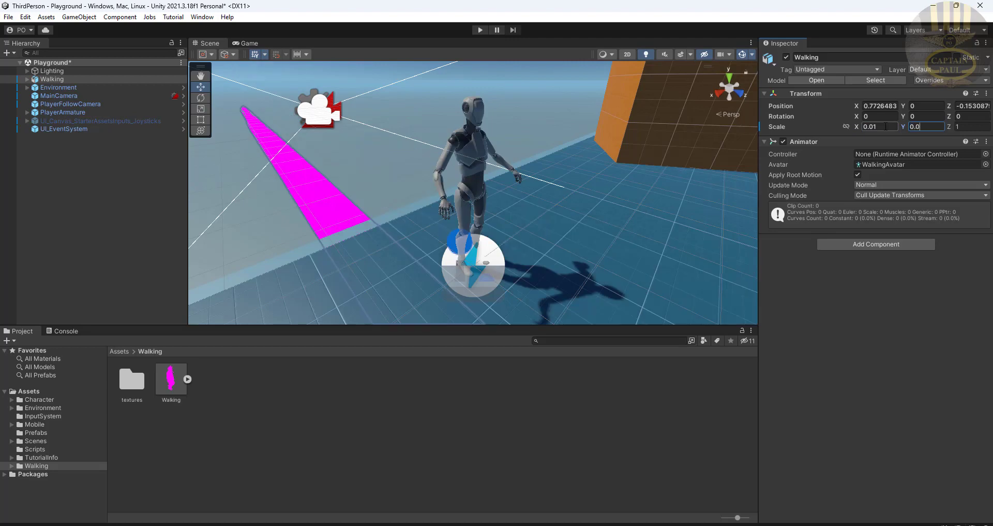
pyautogui.write('1')
pyautogui.press('Tab')
pyautogui.write('0')
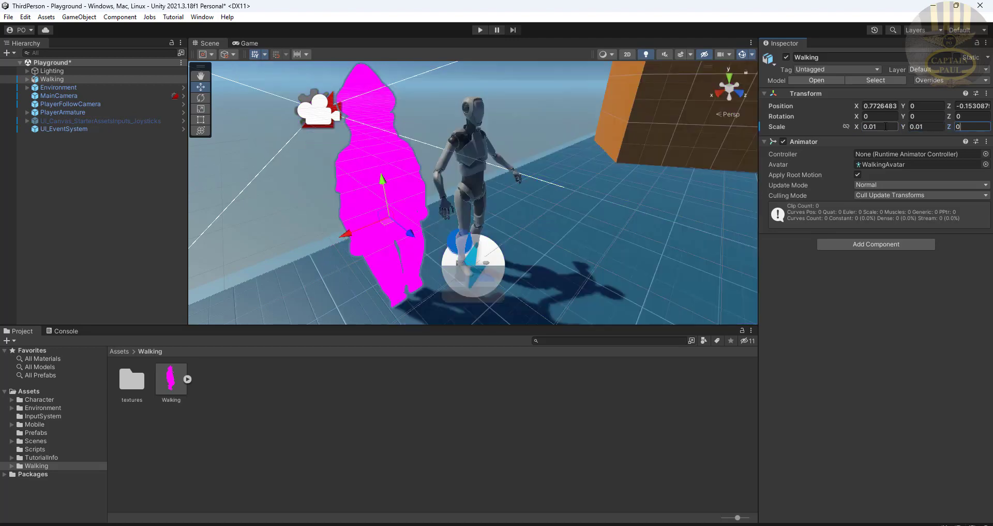
pyautogui.write('.01')
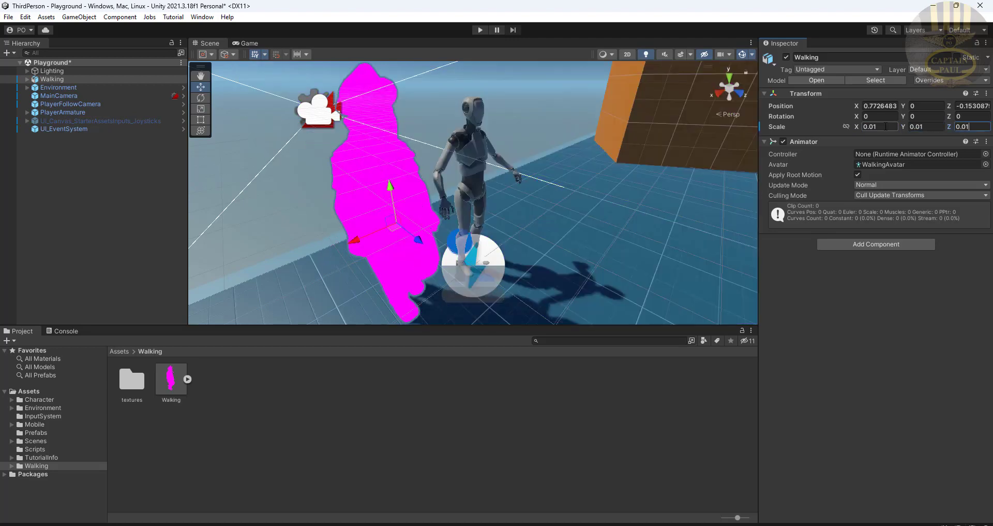
pyautogui.click(534, 332)
# Step: Enlarge the Scene view and reselect the Walking character
pyautogui.moveTo(534, 333); pyautogui.dragTo(536, 344)
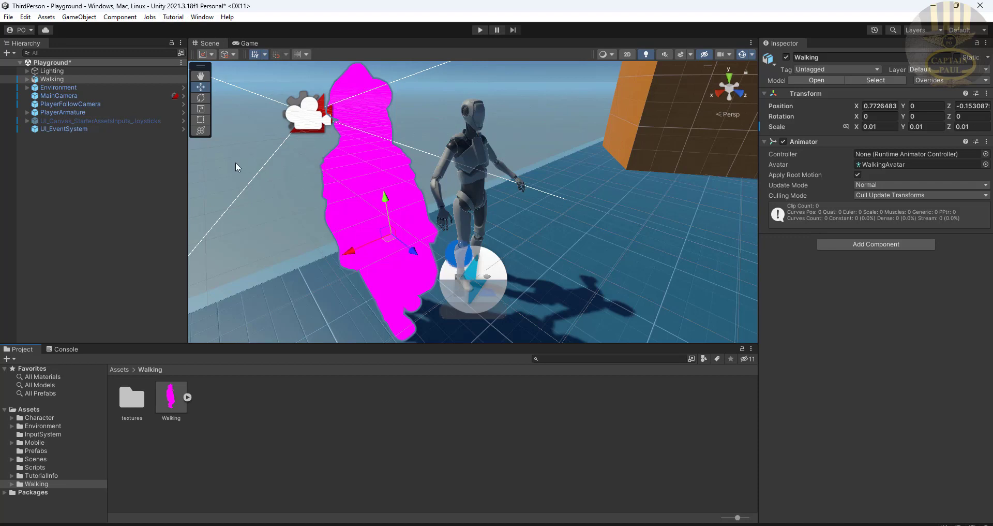
pyautogui.click(297, 235)
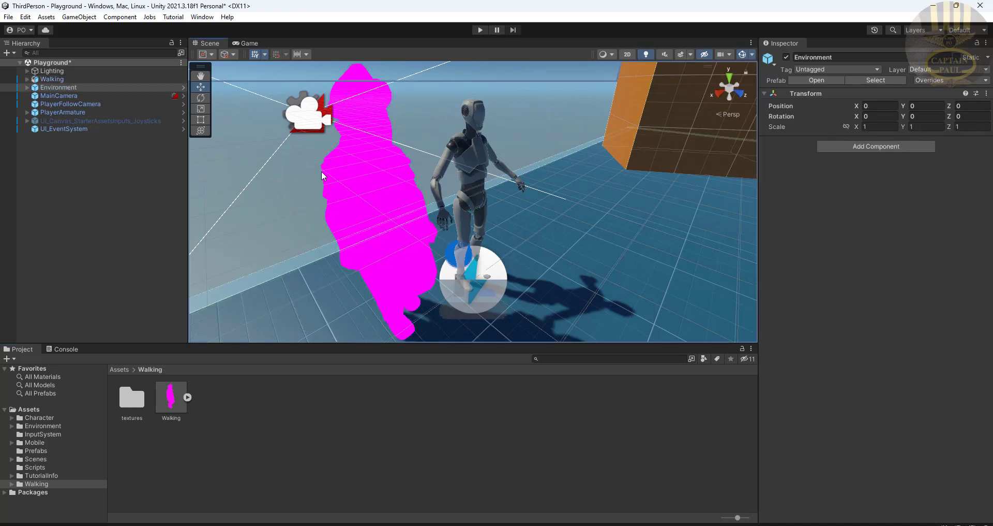
pyautogui.click(496, 72)
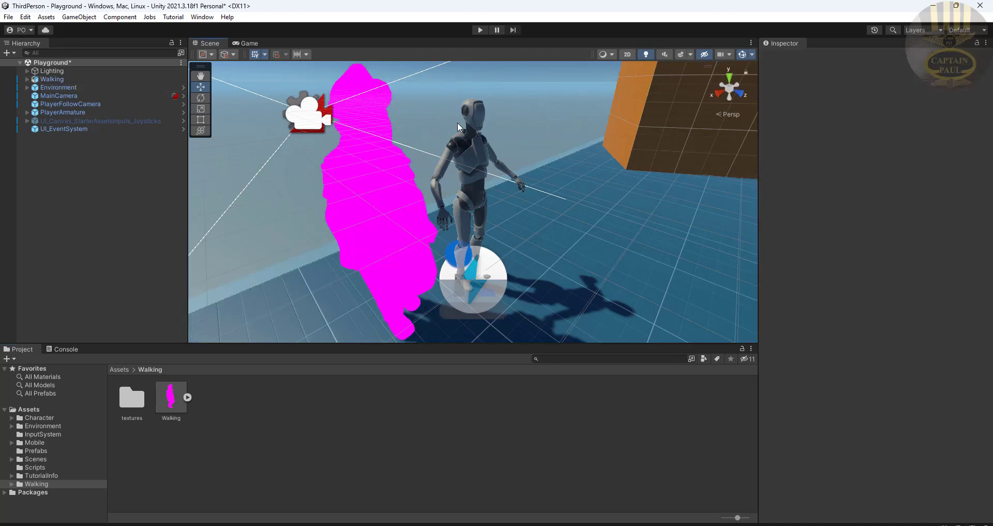
pyautogui.click(370, 169)
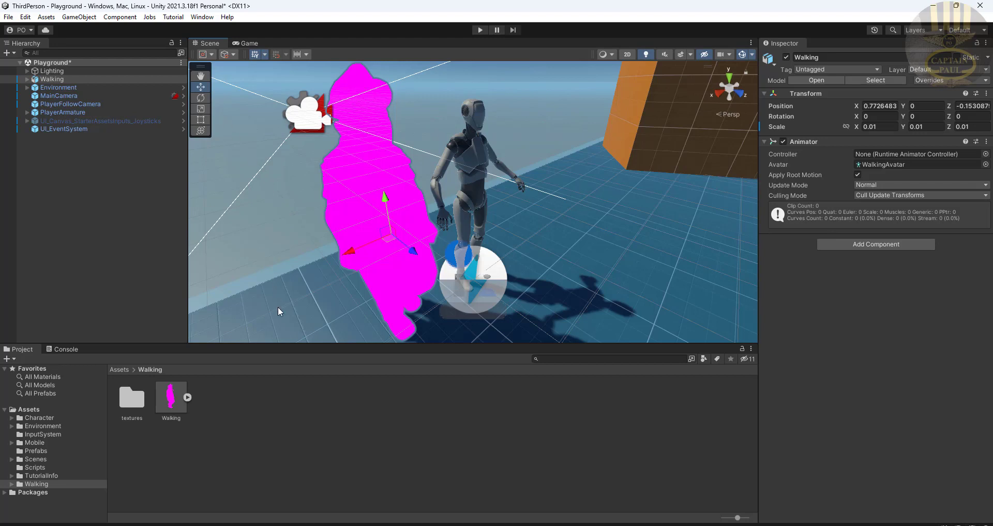
# Step: Select Cigar_Mat, Clothes_MAT, Eyes_MAT and Skin_MAT inside the Walking asset
pyautogui.click(188, 396)
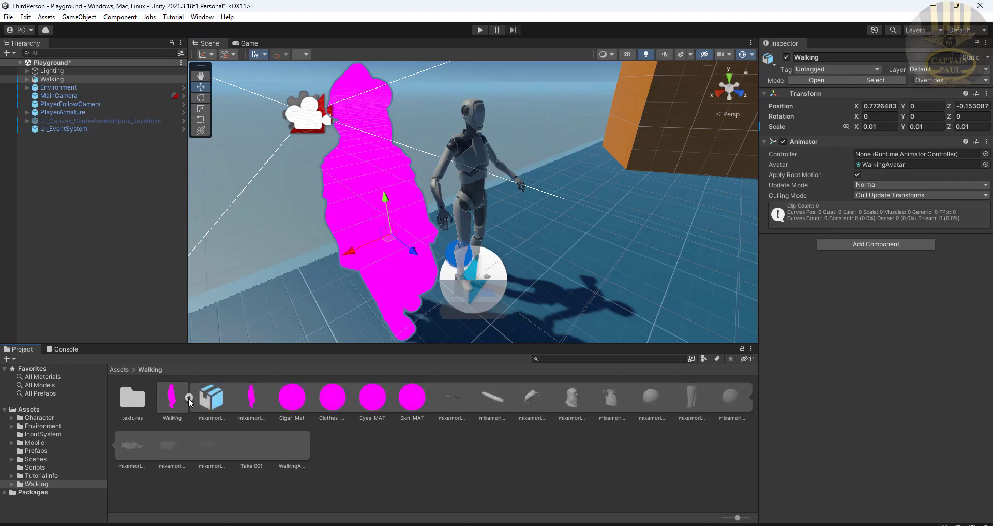
pyautogui.click(298, 404)
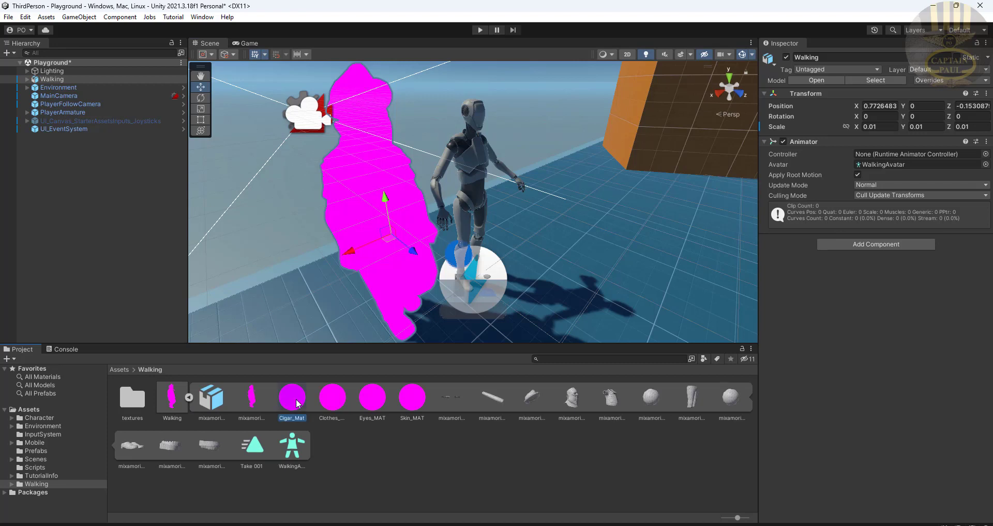
pyautogui.keyDown('ctrl'); pyautogui.click(335, 407); pyautogui.keyUp('ctrl')
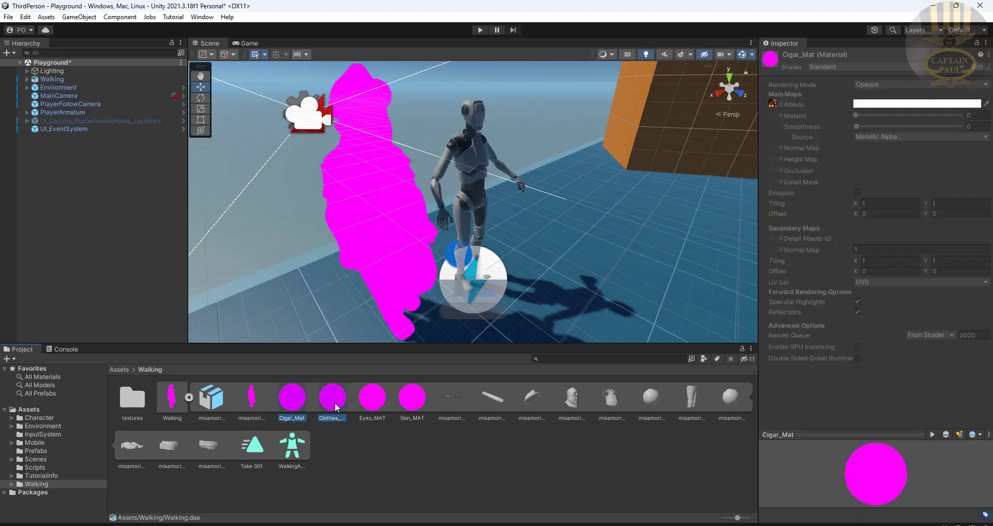
pyautogui.keyDown('ctrl'); pyautogui.click(371, 408); pyautogui.keyUp('ctrl')
pyautogui.keyDown('ctrl'); pyautogui.click(412, 400); pyautogui.keyUp('ctrl')
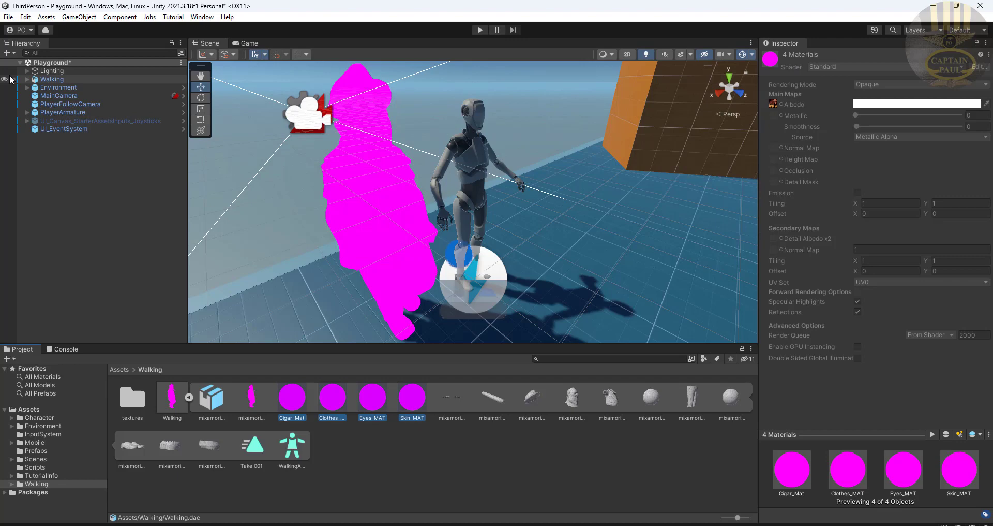
# Step: Convert the selected built-in materials to URP, confirming the overwrite
pyautogui.click(25, 18)
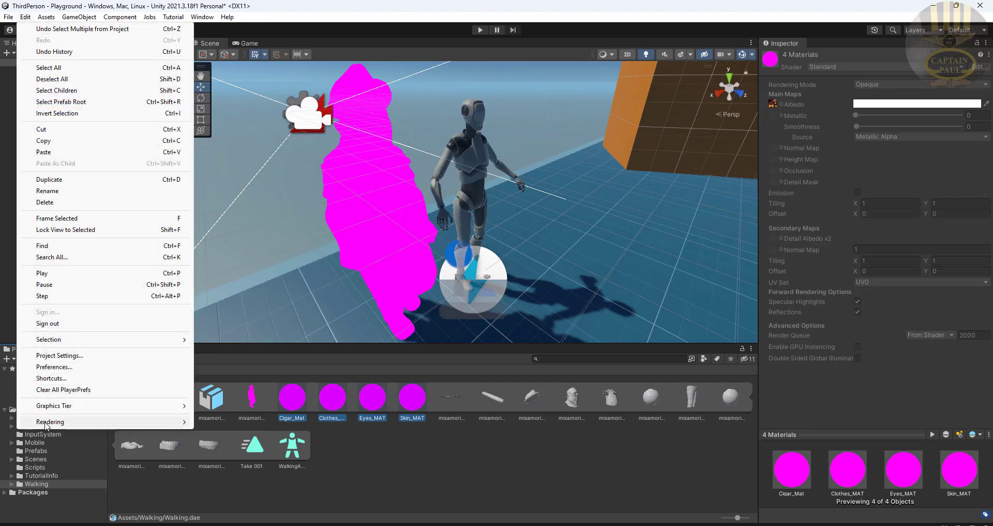
pyautogui.moveTo(51, 421)
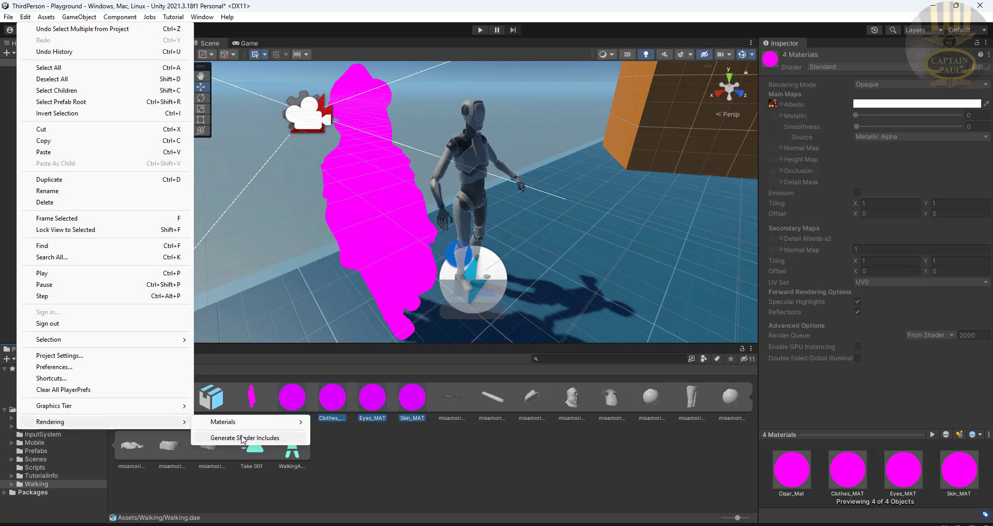
pyautogui.moveTo(232, 421)
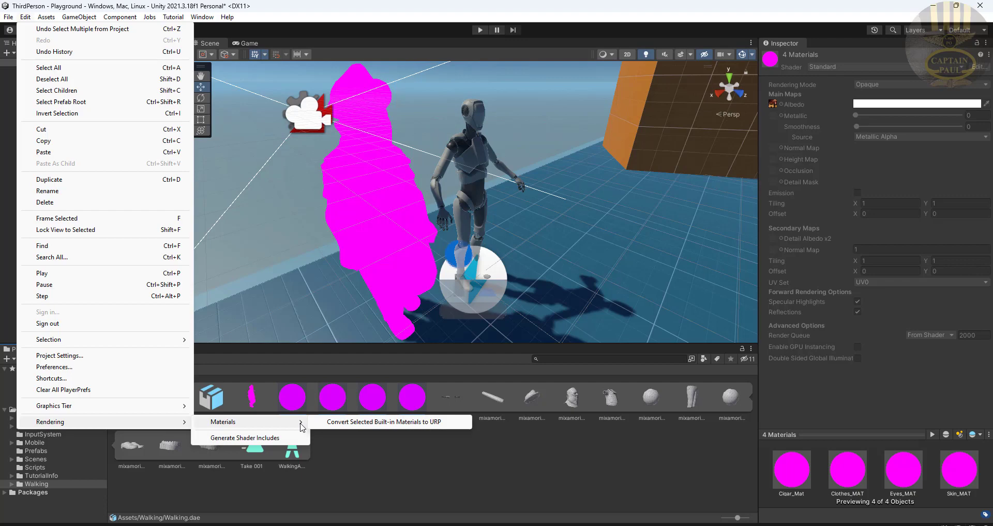
pyautogui.click(339, 422)
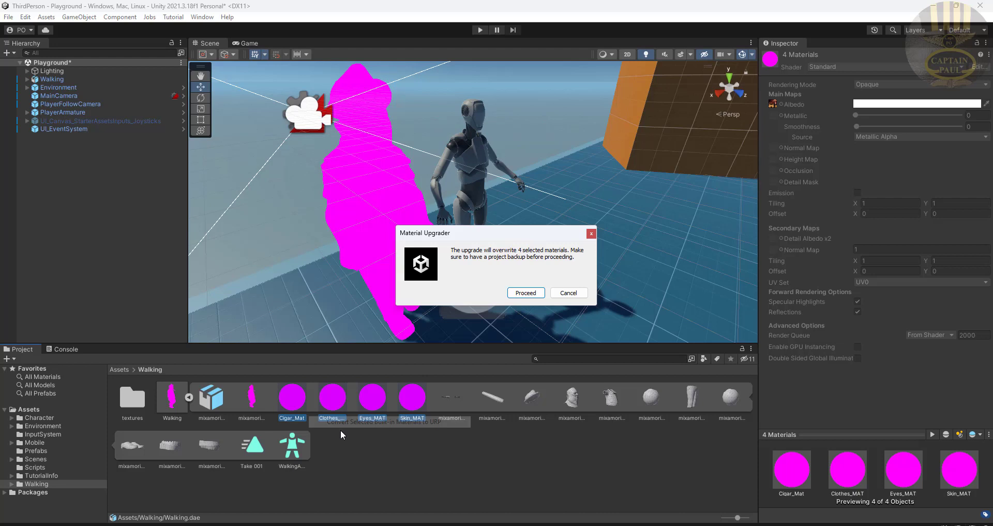
pyautogui.click(526, 293)
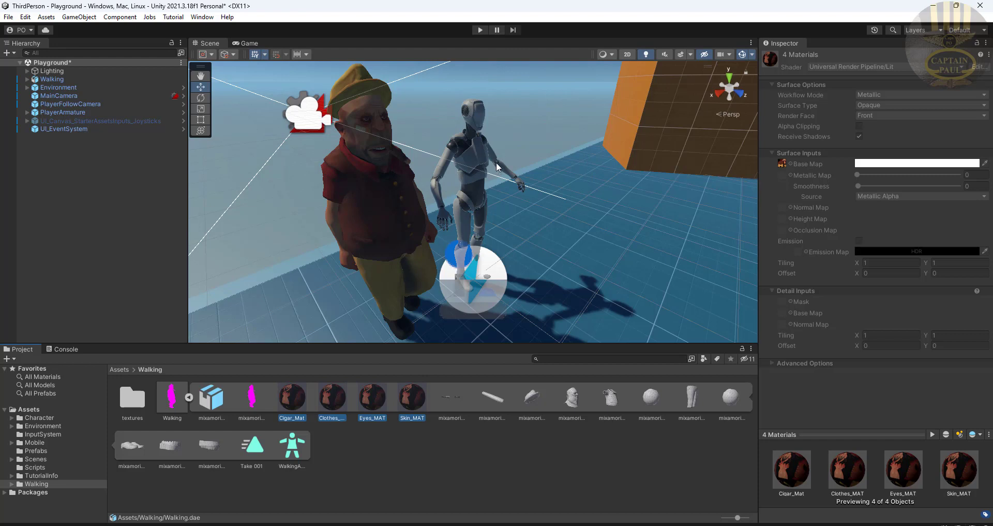
# Step: Disable the robot's Armature_Mesh under PlayerArmature's Geometry
pyautogui.click(479, 139)
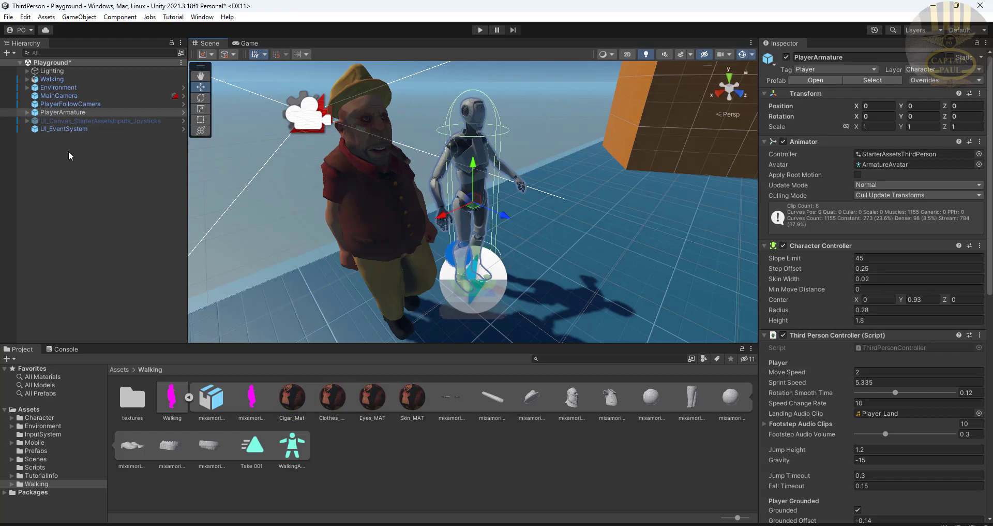
pyautogui.moveTo(62, 112)
pyautogui.click(27, 113)
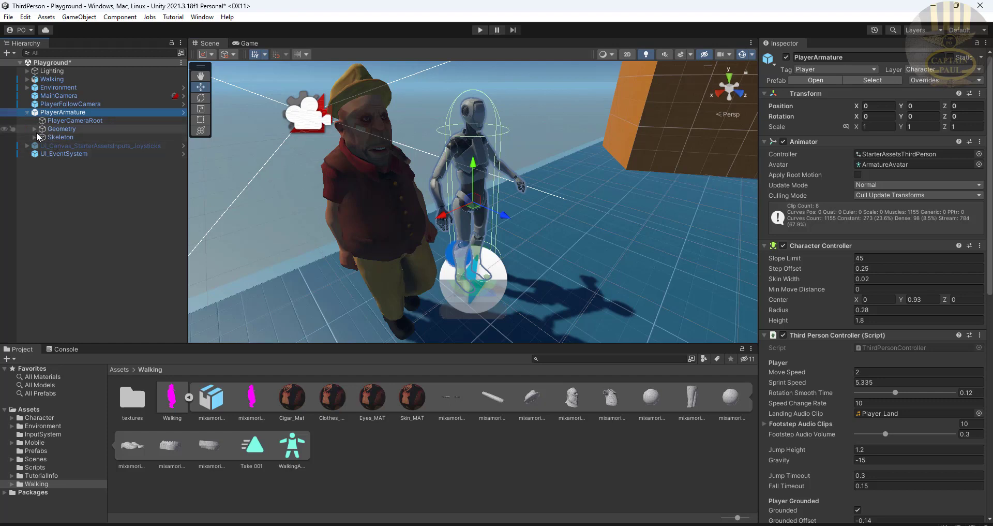
pyautogui.click(34, 130)
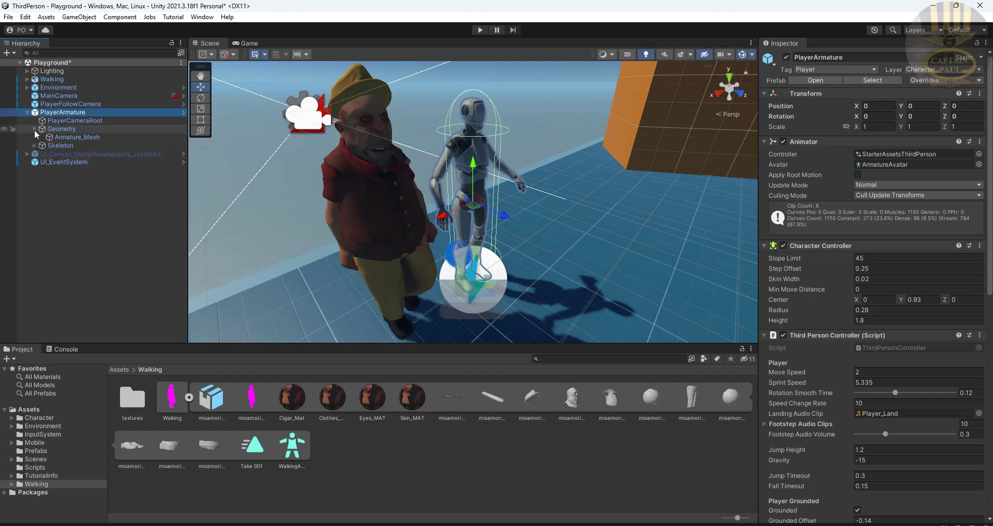
pyautogui.click(81, 137)
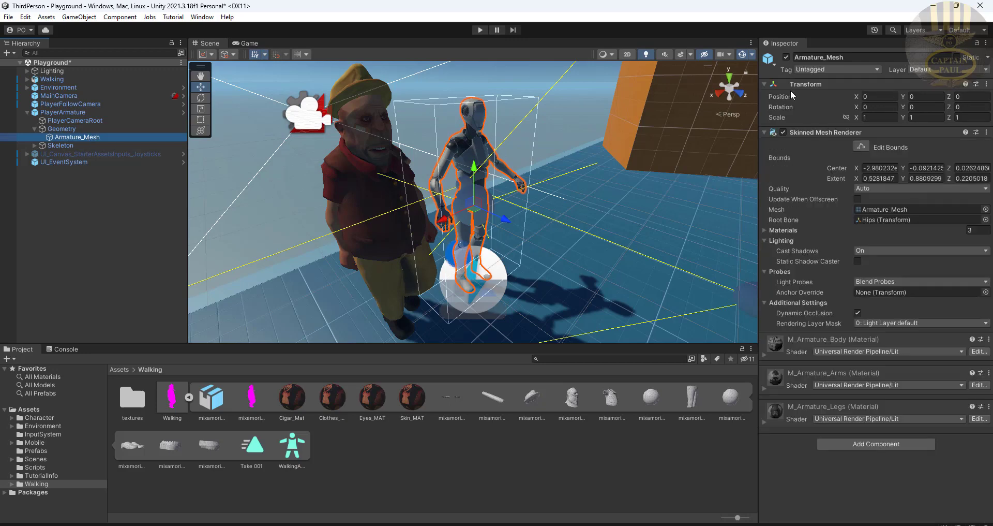
pyautogui.click(787, 57)
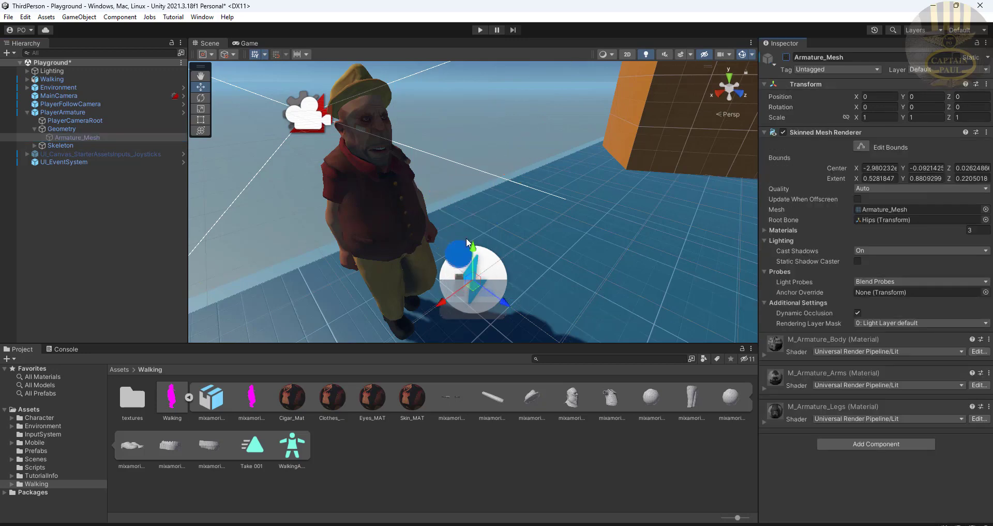
# Step: Move Walking onto the player capsule and make it a child of Geometry
pyautogui.click(385, 246)
pyautogui.moveTo(356, 249); pyautogui.dragTo(435, 241)
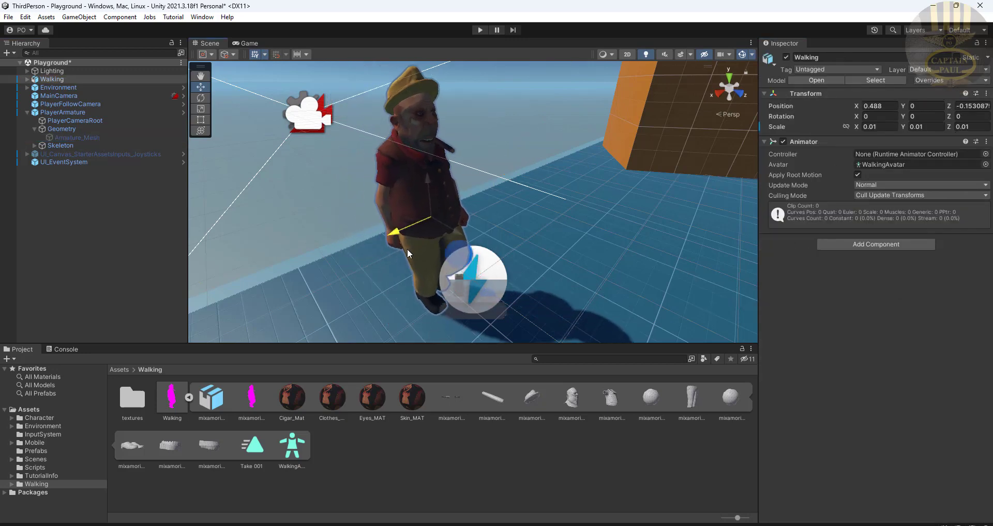
pyautogui.moveTo(488, 223); pyautogui.dragTo(511, 234)
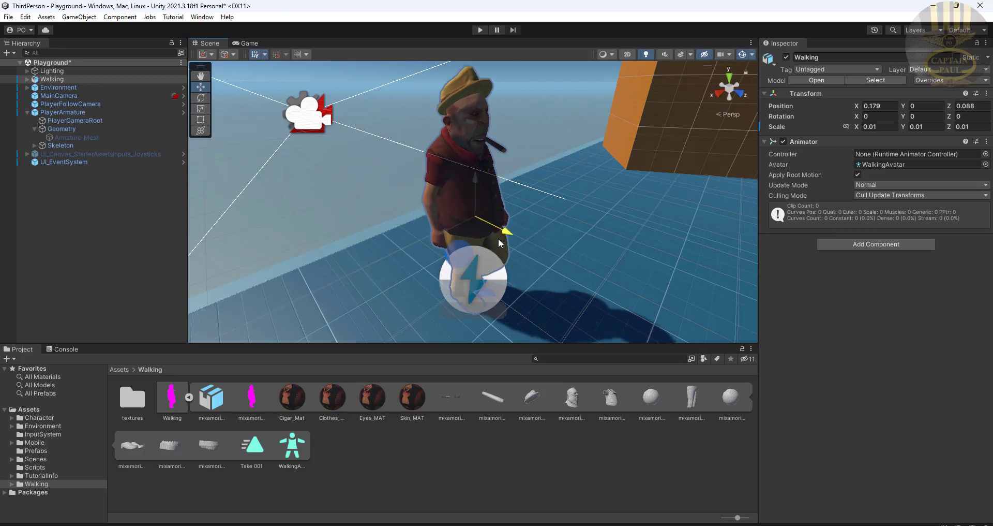
pyautogui.click(59, 80)
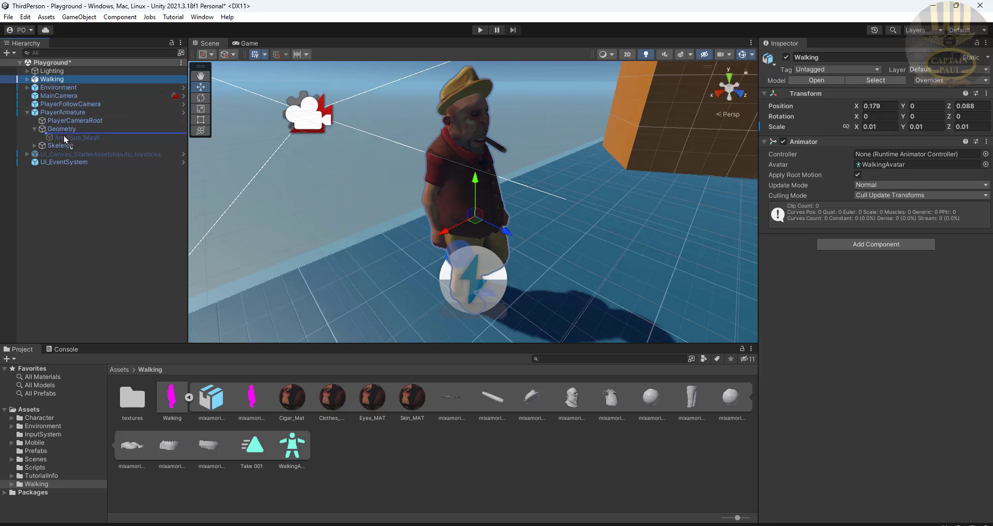
pyautogui.moveTo(66, 141); pyautogui.dragTo(67, 142)
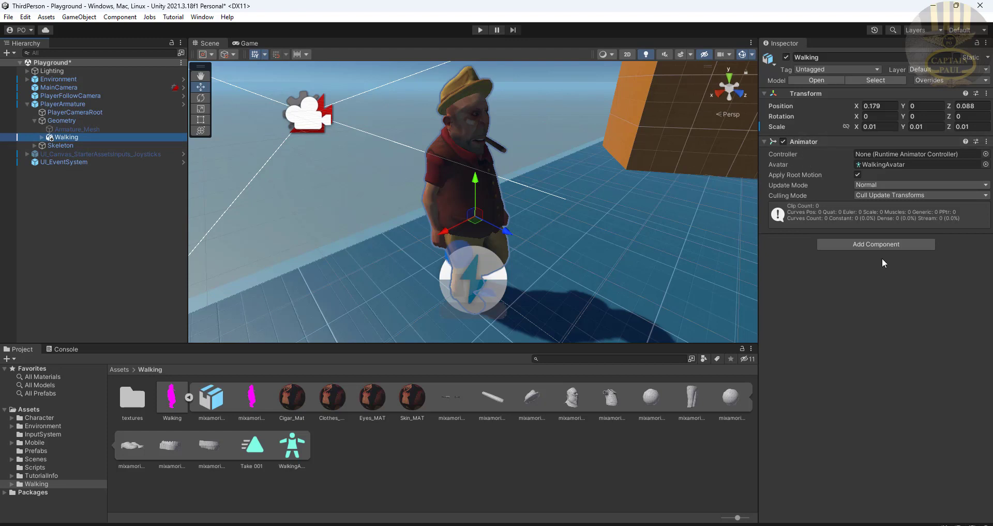
# Step: Give Walking's Animator the StarterAssetsThirdPerson controller
pyautogui.click(986, 155)
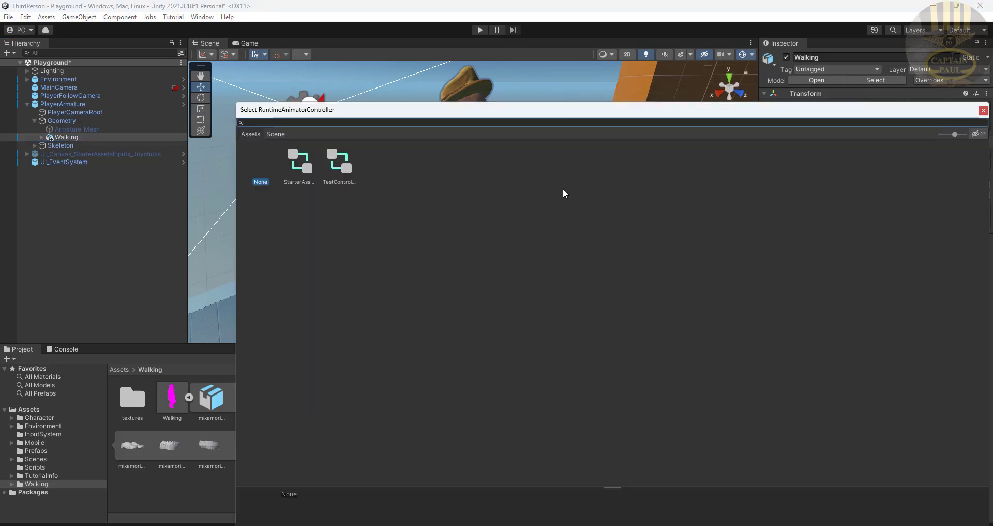
pyautogui.click(306, 170)
pyautogui.click(983, 110)
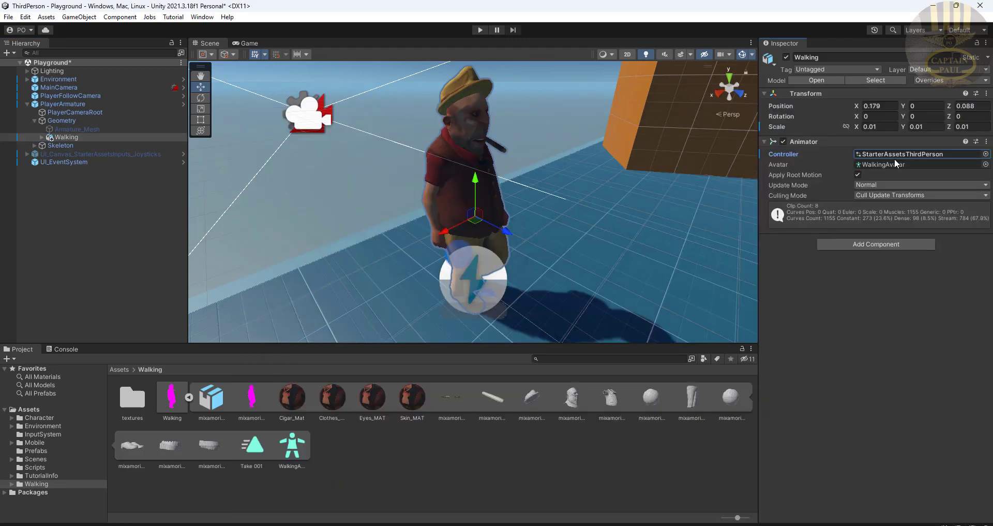
# Step: Set PlayerArmature's Animator Avatar to WalkingAvatar
pyautogui.click(49, 105)
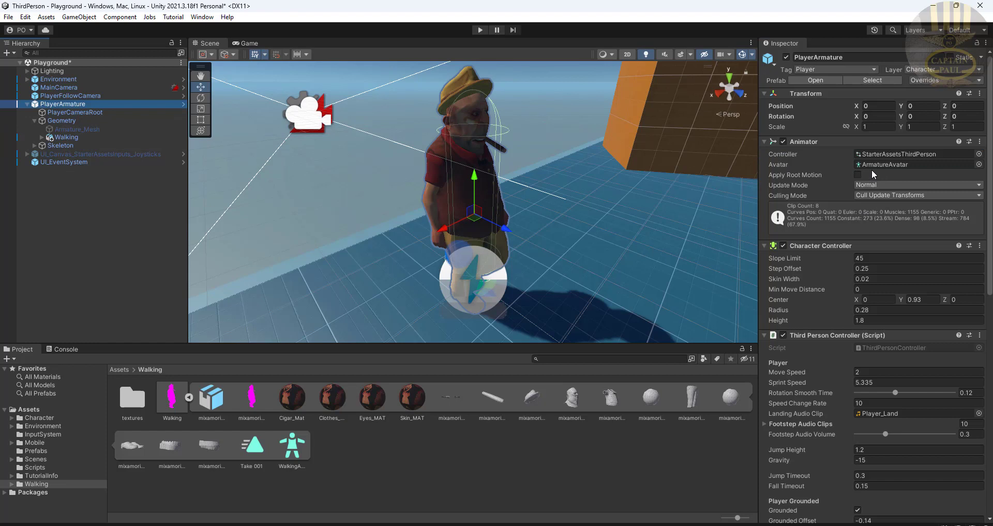
pyautogui.click(979, 165)
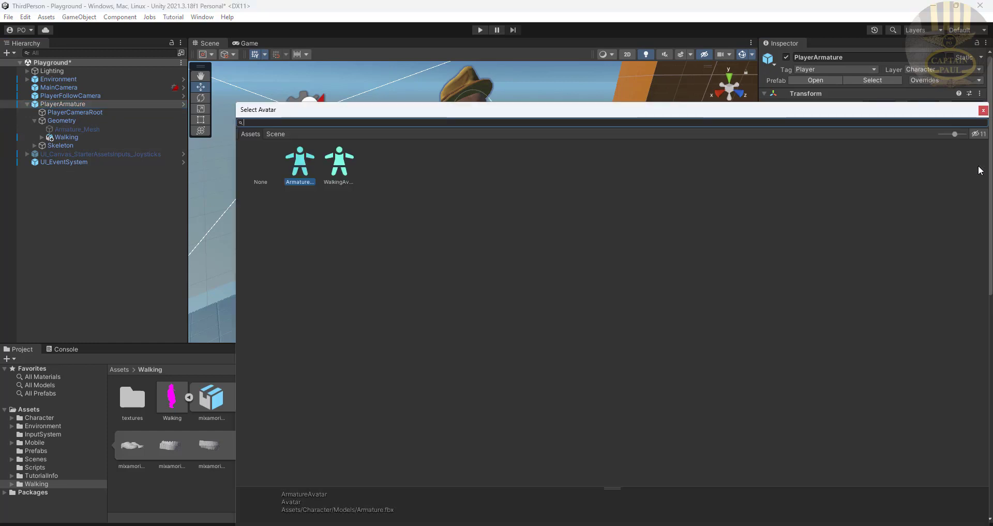
pyautogui.click(343, 163)
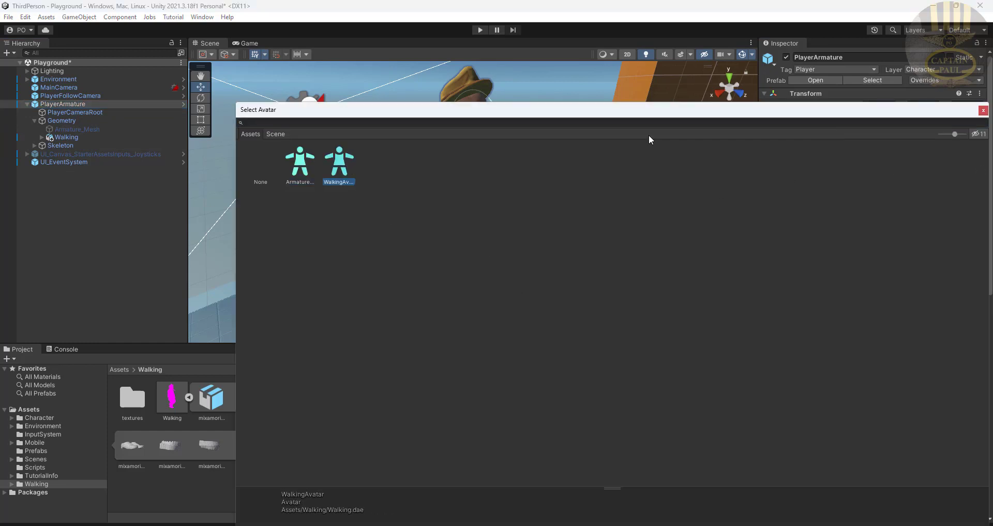
pyautogui.click(983, 110)
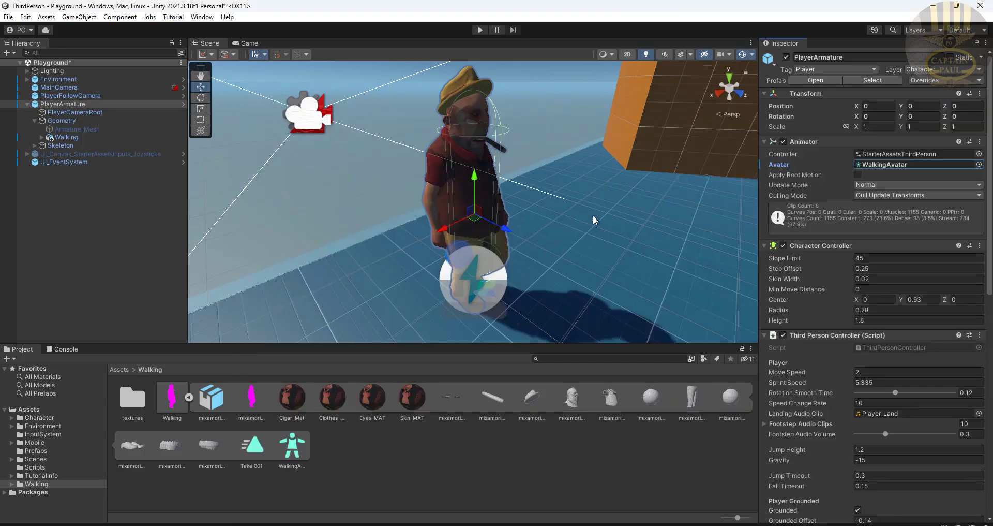
# Step: Run a quick Play test walking the character forward, then stop
pyautogui.click(480, 29)
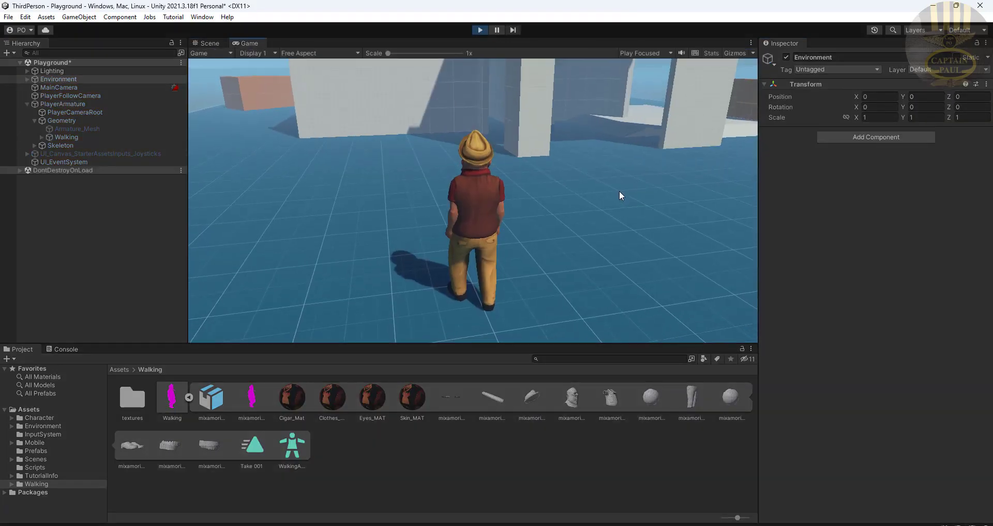
pyautogui.press('w')
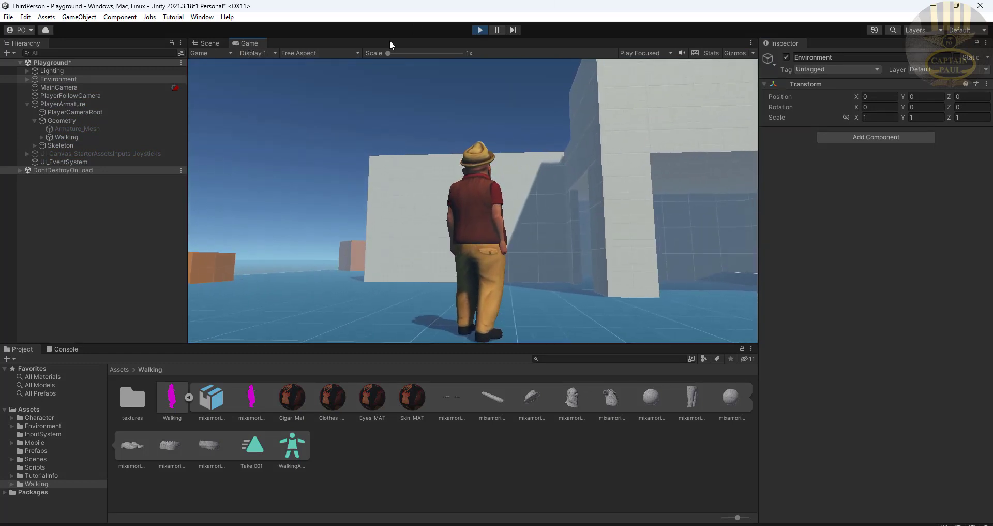
pyautogui.click(480, 29)
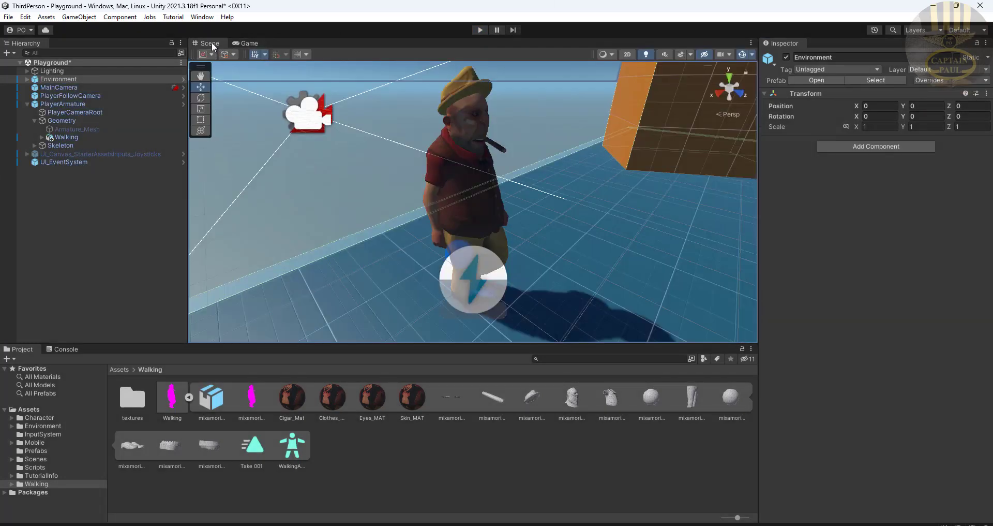
# Step: Set the Game view to Play Maximized and start Play mode again
pyautogui.click(243, 43)
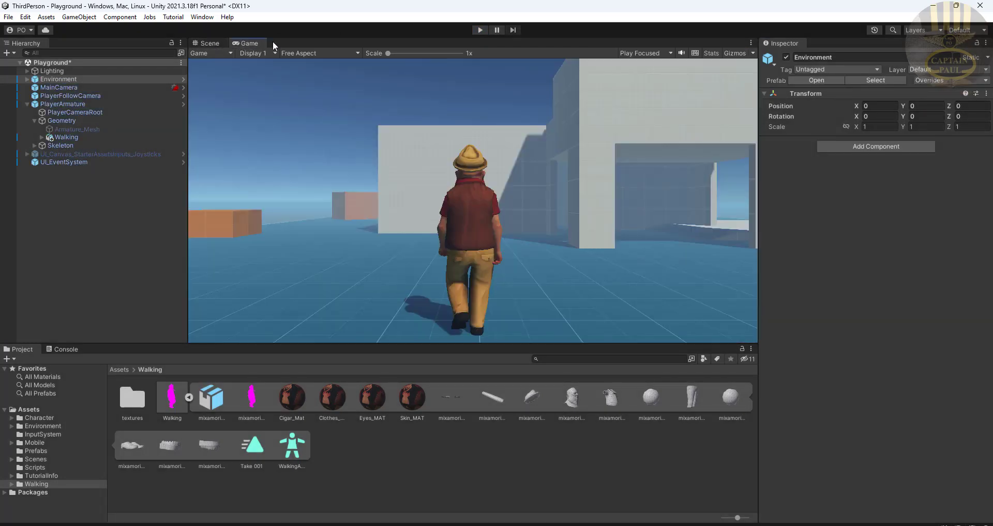
pyautogui.click(664, 56)
pyautogui.click(644, 75)
pyautogui.click(481, 30)
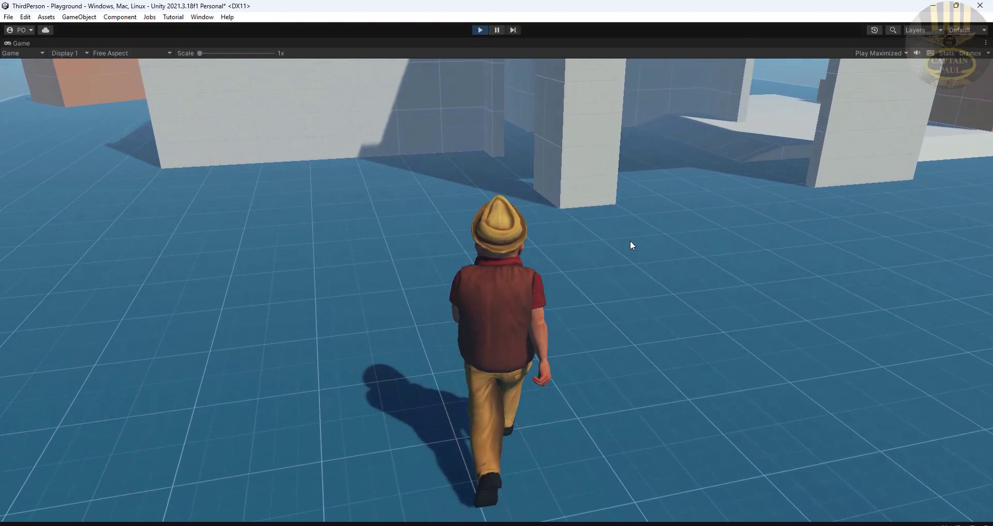
# Step: Walk, turn and jump the character around the level with WASD and Space
pyautogui.press('a')
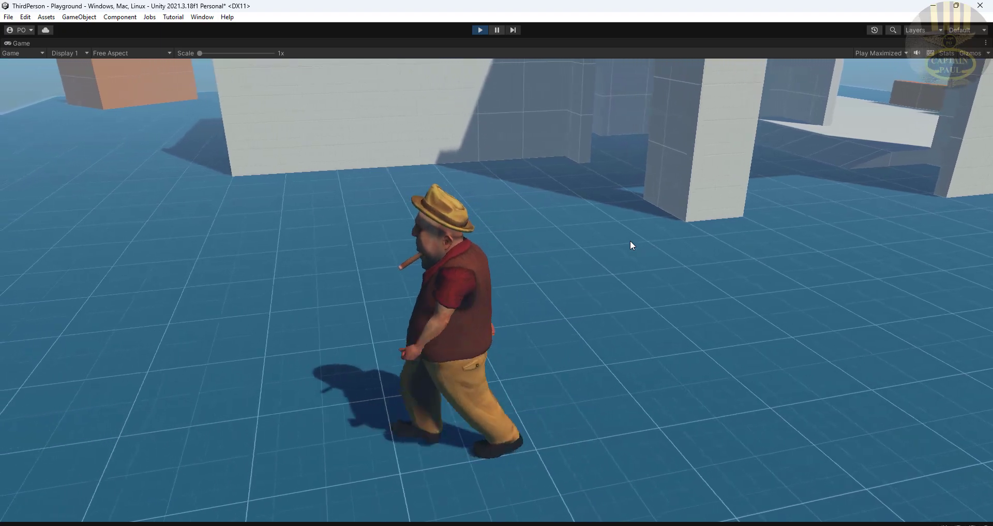
pyautogui.press('w')
pyautogui.press('space')
pyautogui.press('d')
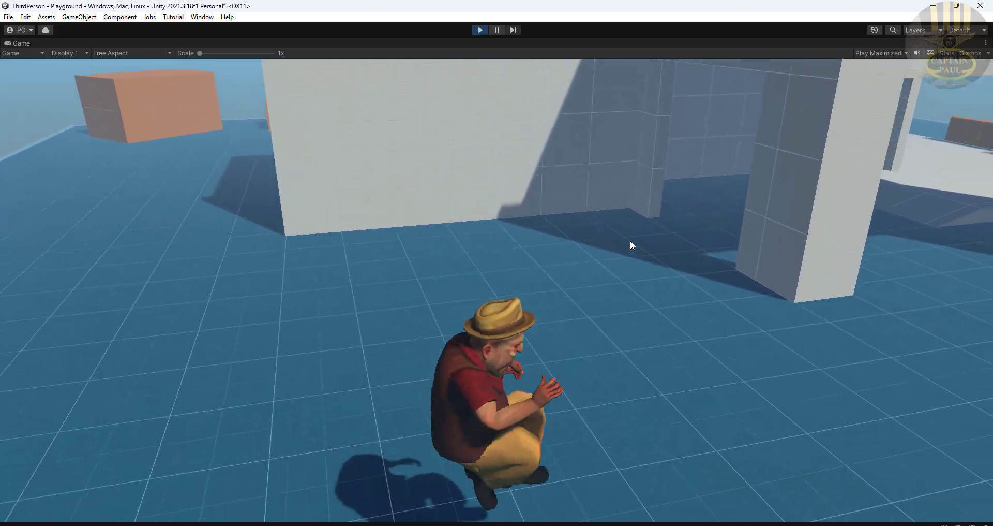
pyautogui.press('d')
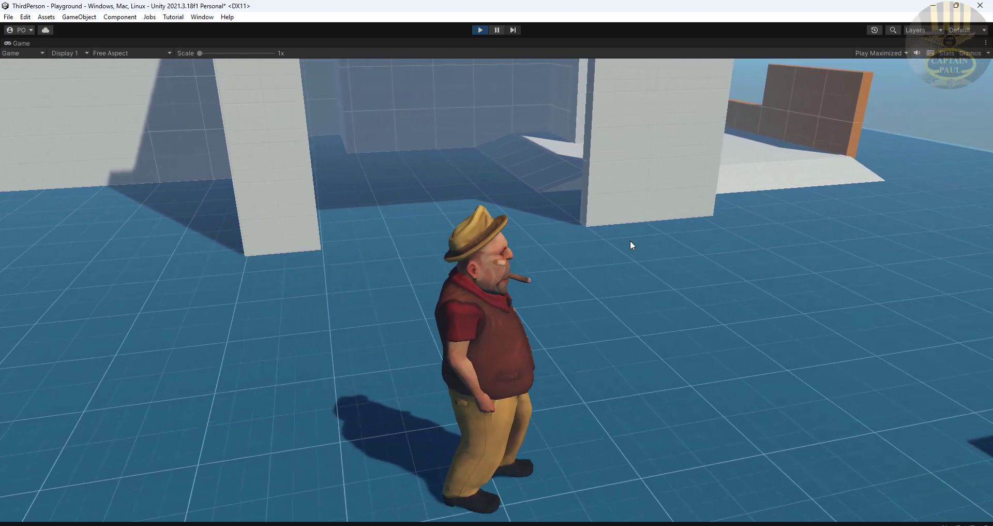
pyautogui.press('w')
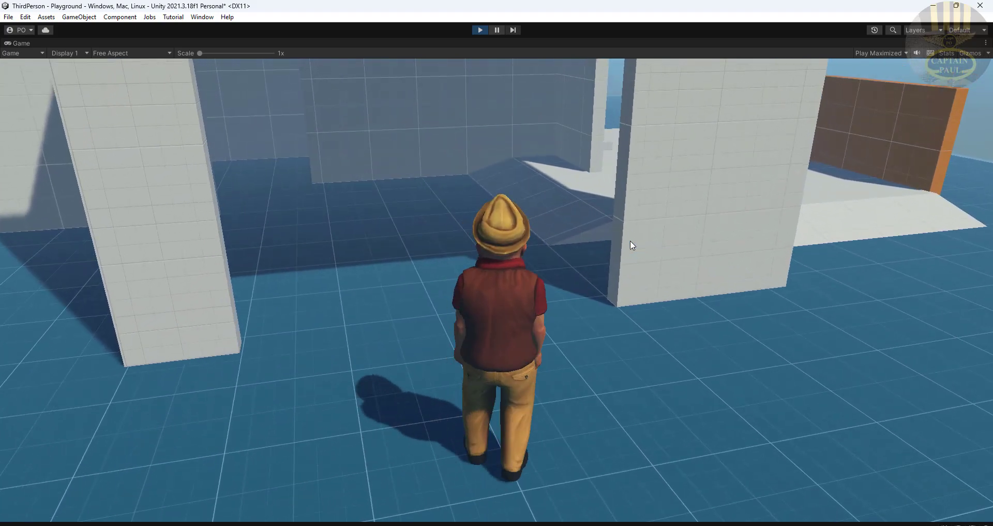
pyautogui.press('s')
pyautogui.press('s')
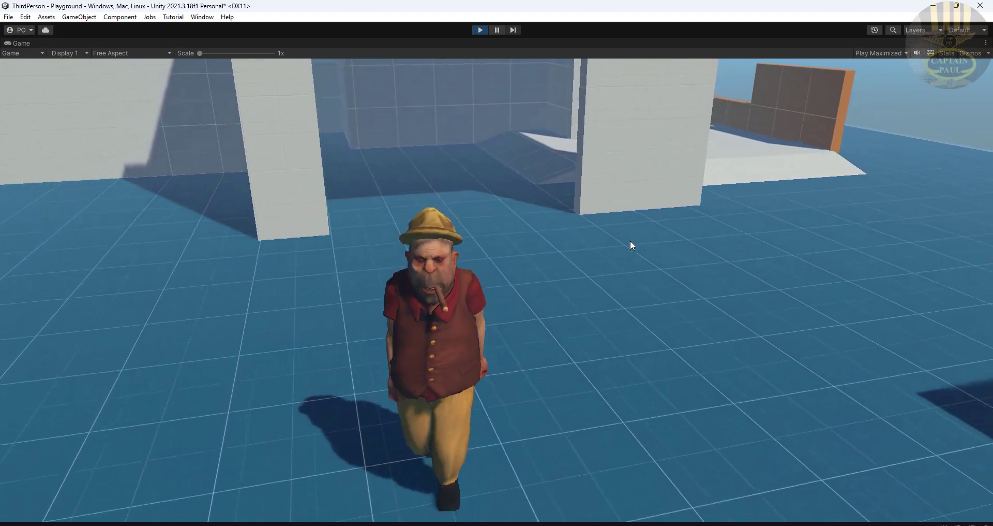